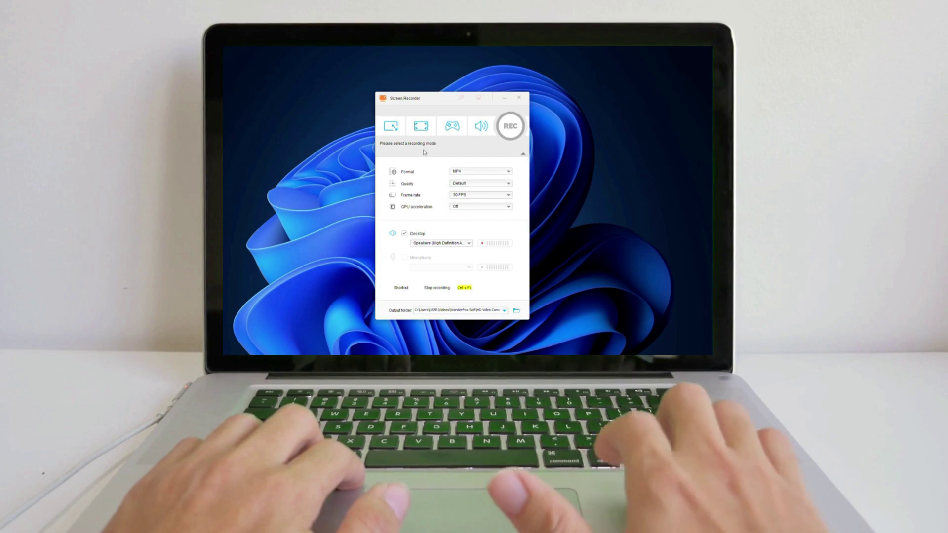
Step: Choose the full-screen capture mode in the Screen Recorder window
left_click(420, 126)
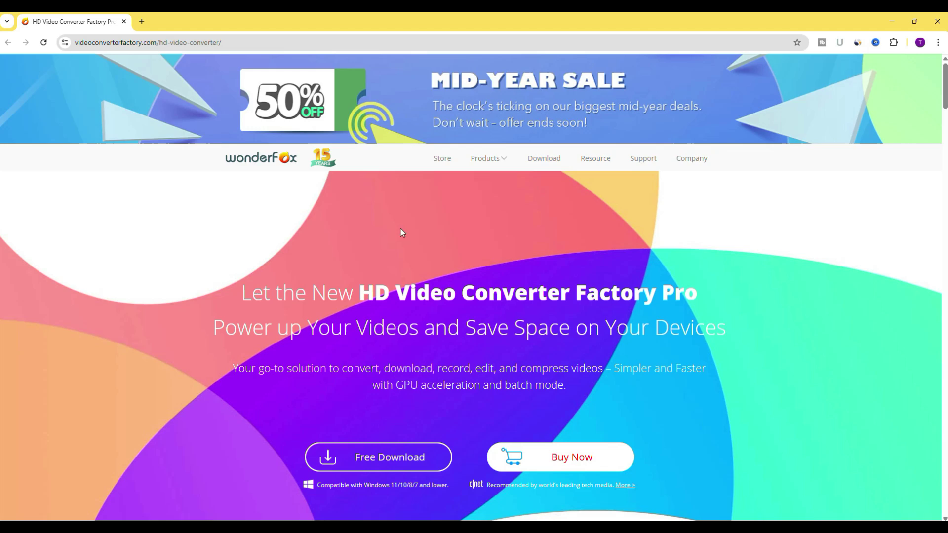
scroll(401, 233, "down", 2)
scroll(398, 251, "up", 2)
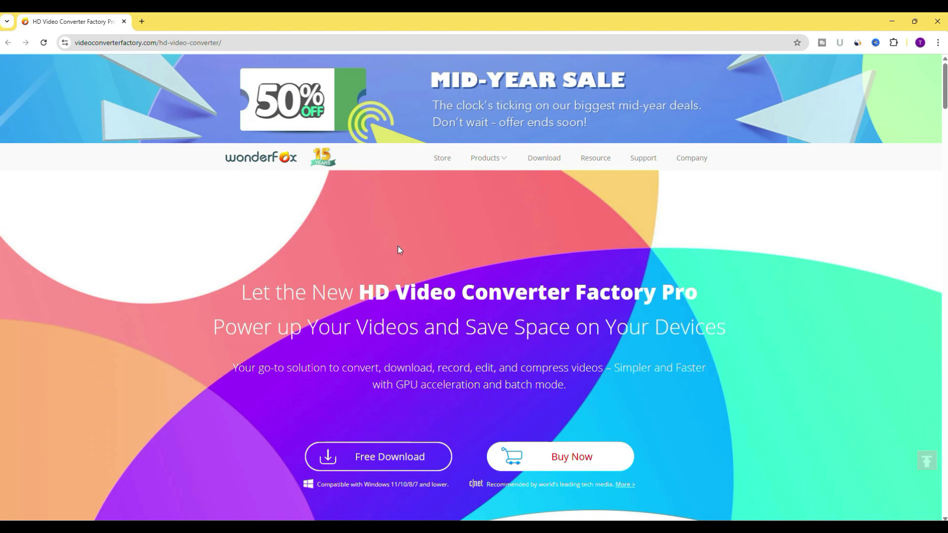
scroll(398, 250, "down", 1)
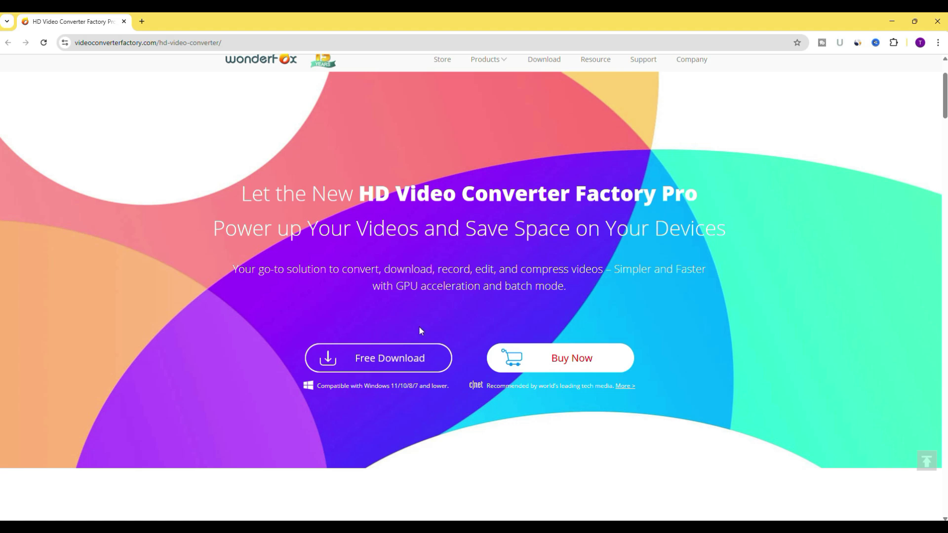
Step: Download the 126 MB installer from the product page and check Chrome's recent downloads
left_click(423, 357)
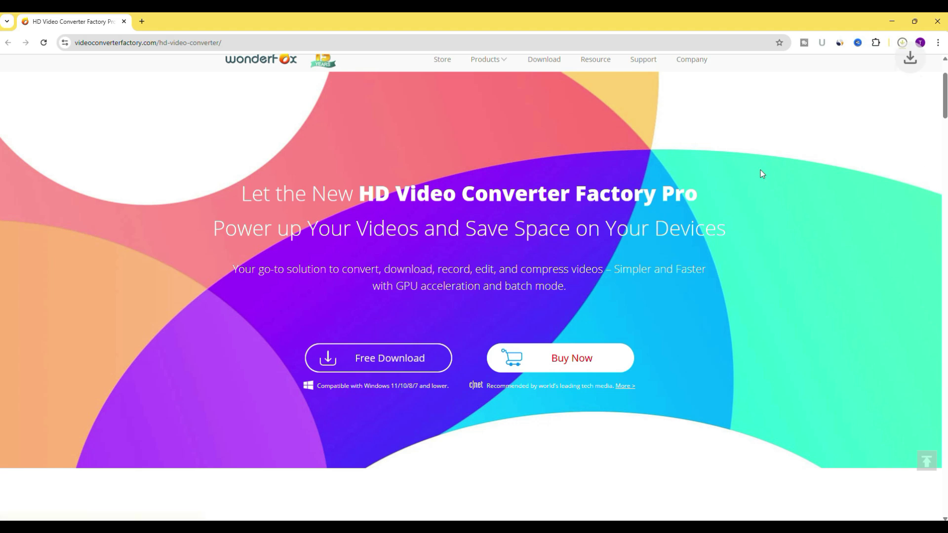
left_click(902, 47)
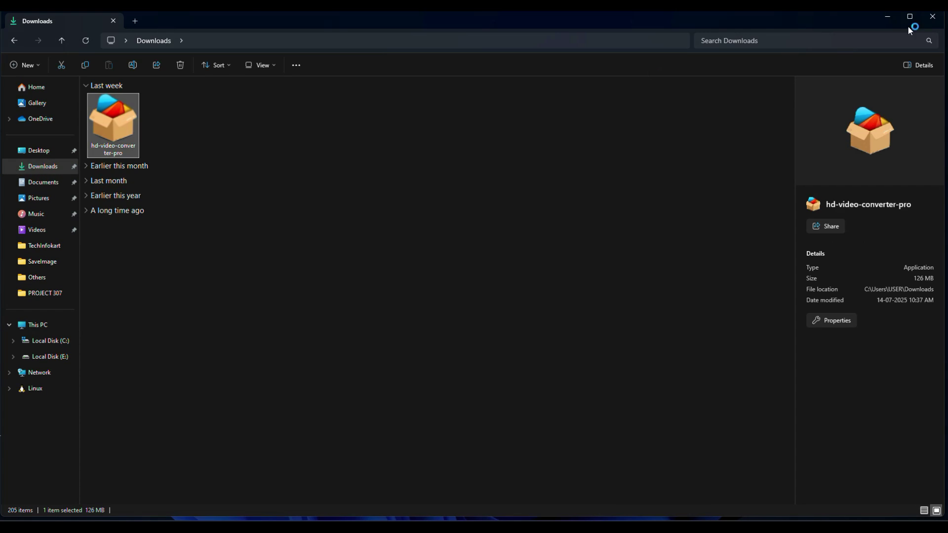
Step: Run the downloaded installer, confirm the language, and install version 27.9
left_click(934, 18)
left_click(473, 291)
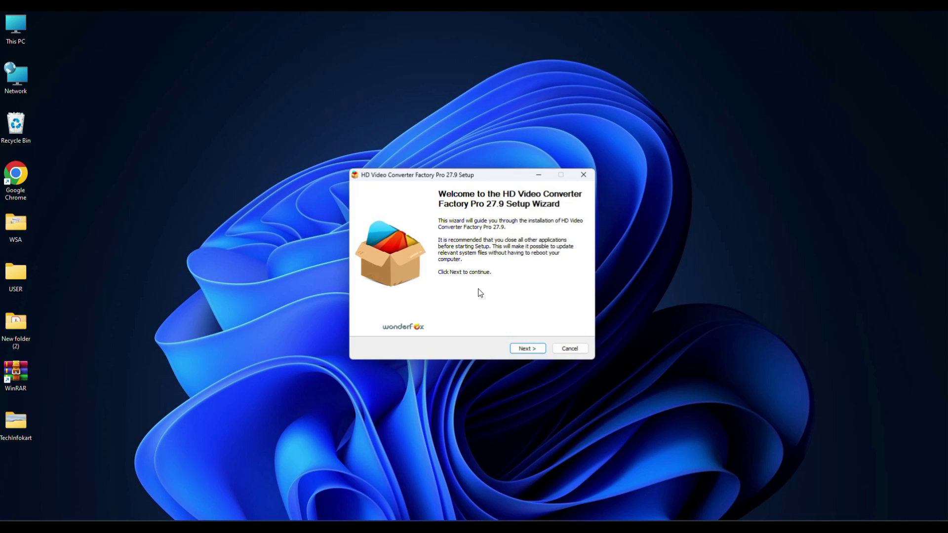
left_click(526, 347)
left_click(527, 348)
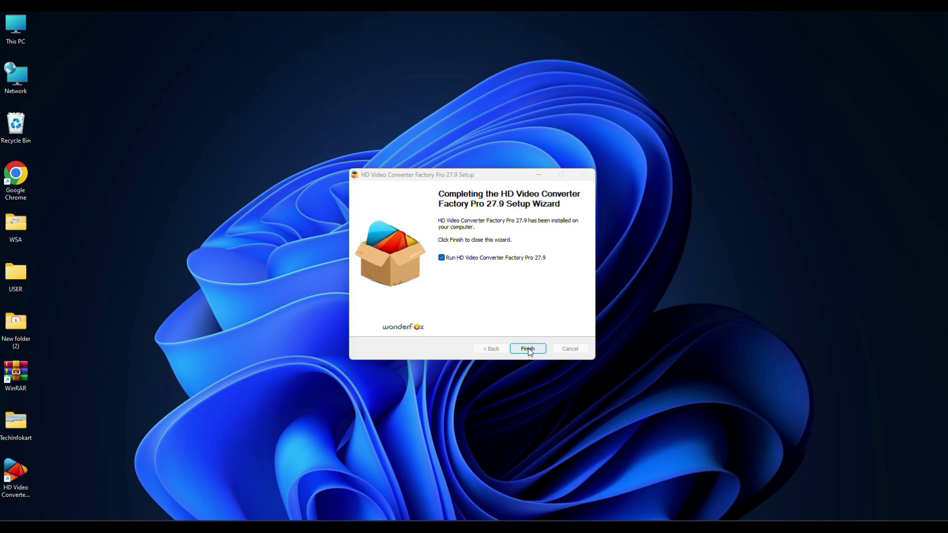
Step: Move the new desktop shortcut beside This PC and finish setup, launching the program
left_click_drag(13, 473, 113, 267)
left_click_drag(97, 83, 52, 31)
left_click(528, 349)
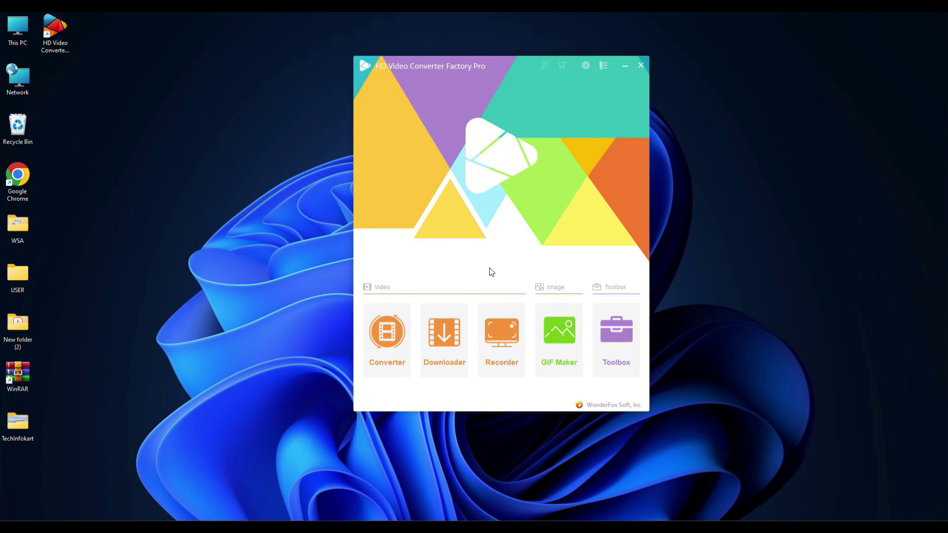
Step: Add Video file.avi from the Techinfokart folder to the Video Converter by dragging
left_click(393, 338)
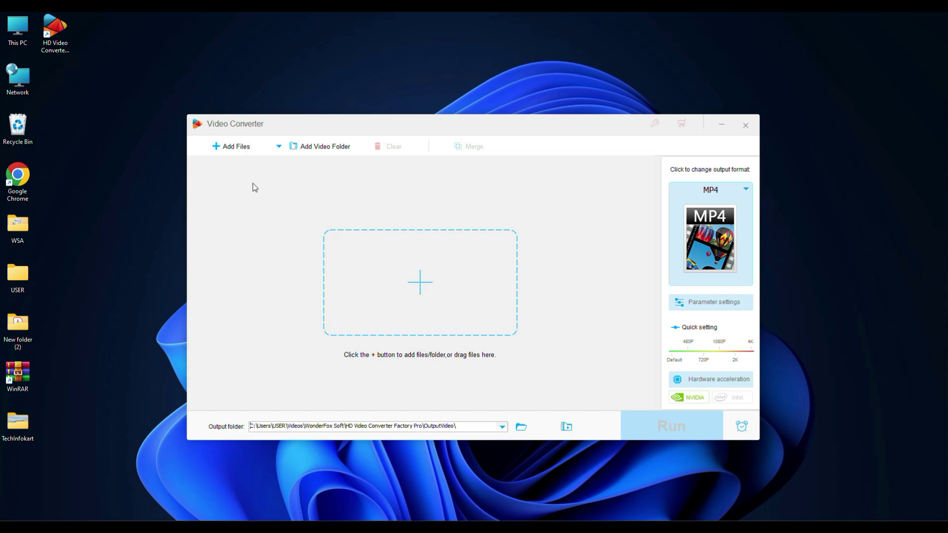
left_click(239, 148)
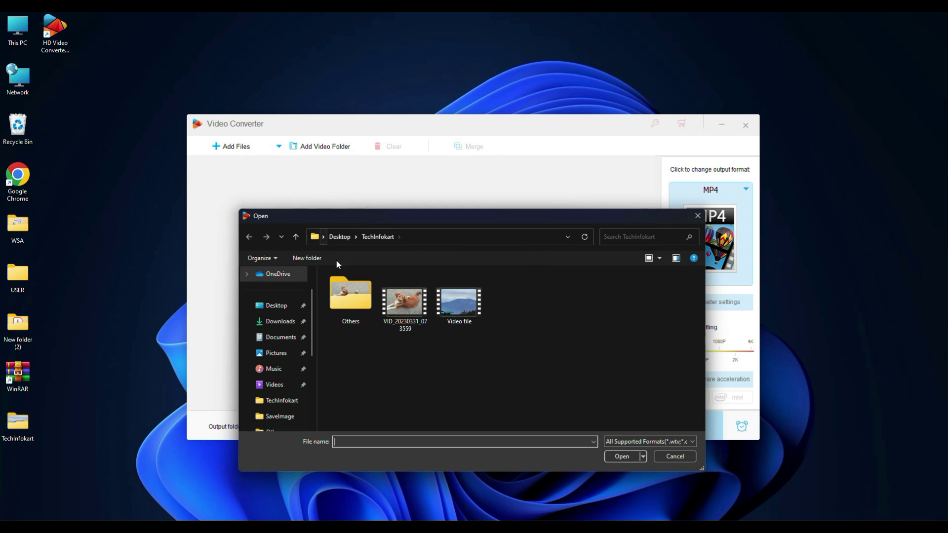
left_click(683, 454)
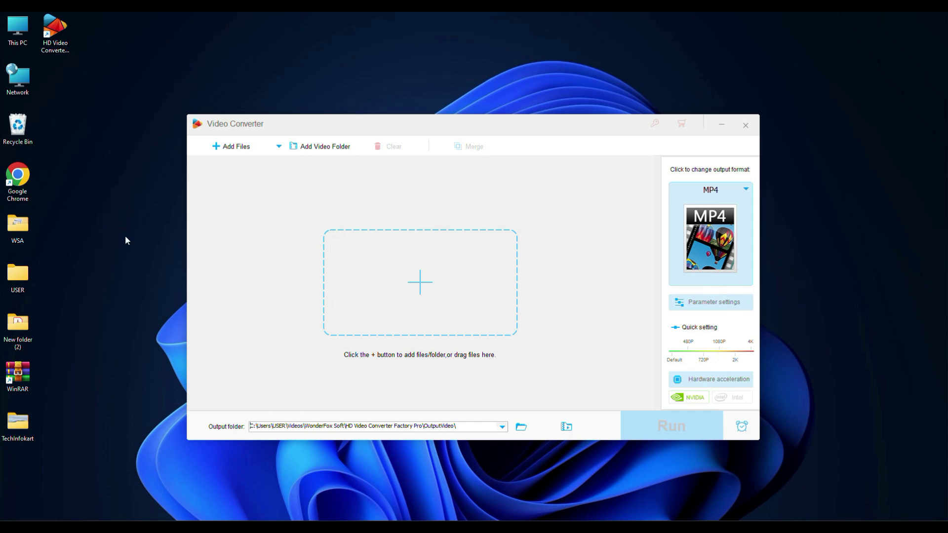
double_click(20, 427)
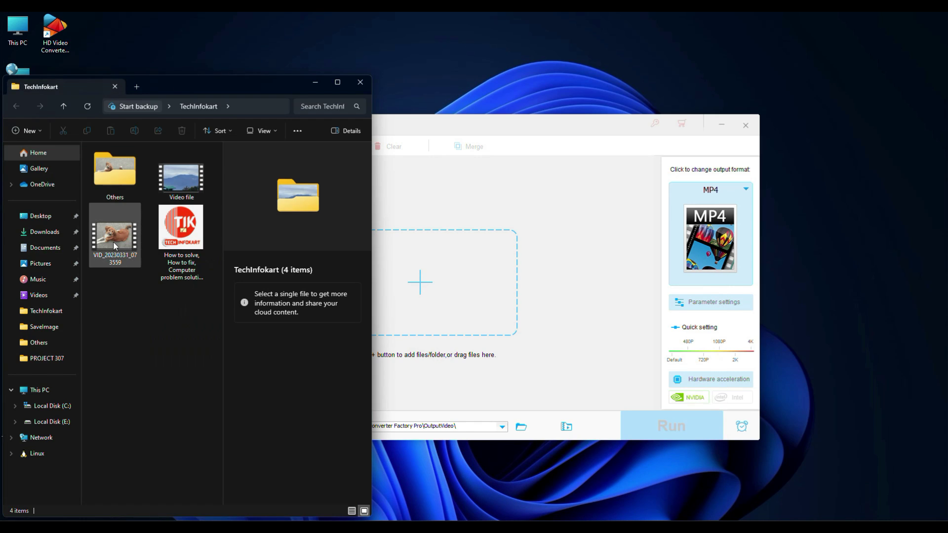
left_click(180, 178)
left_click_drag(181, 179, 387, 261)
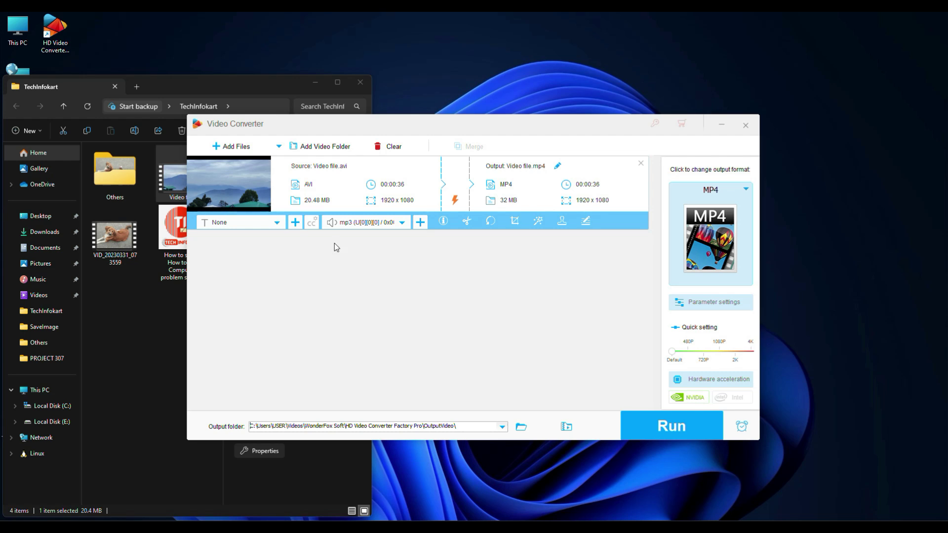
Step: Cancel the Browse For Folder dialog and bring up the output format list
left_click(335, 143)
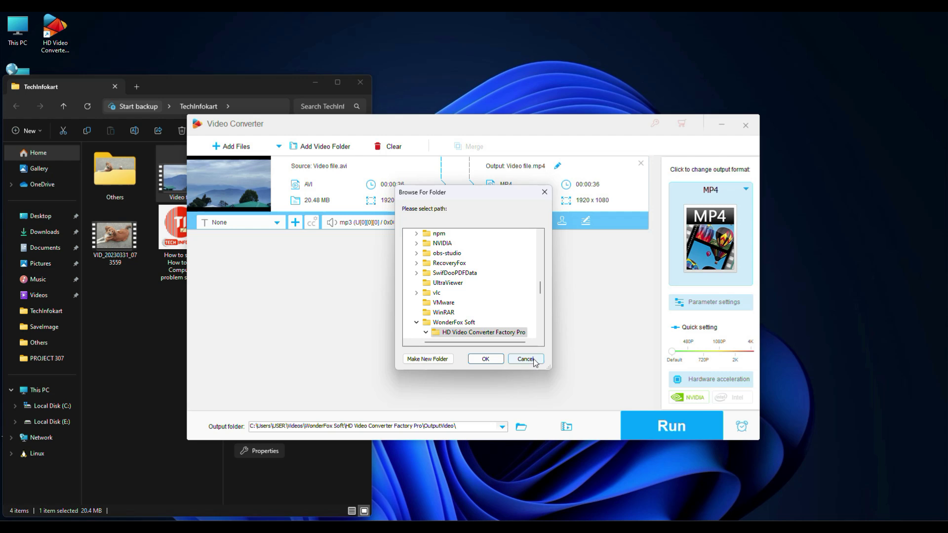
left_click(528, 360)
left_click(316, 83)
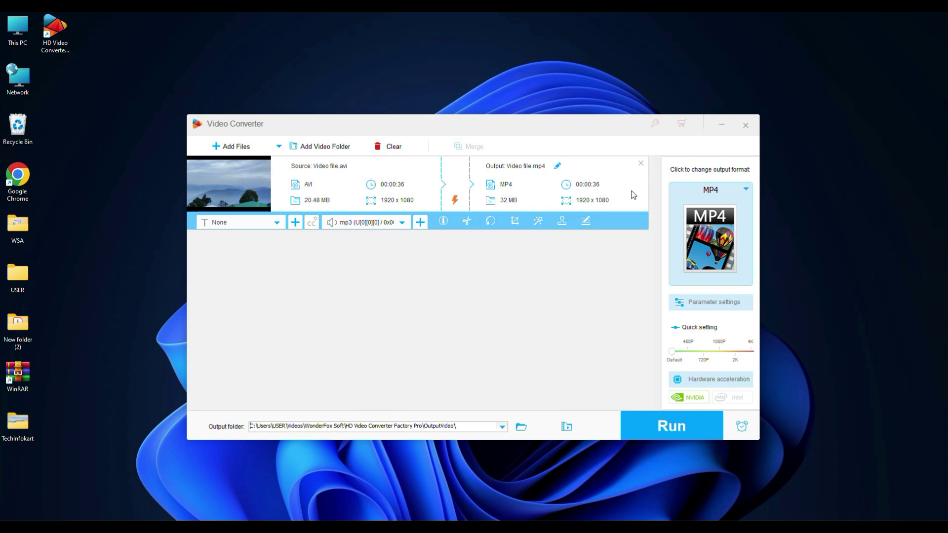
left_click(747, 192)
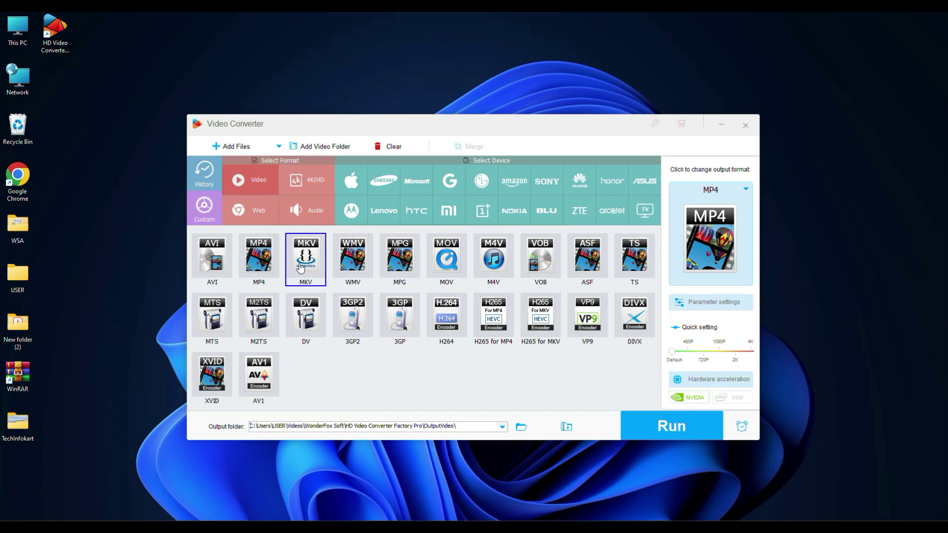
left_click(253, 211)
left_click(311, 214)
left_click(308, 181)
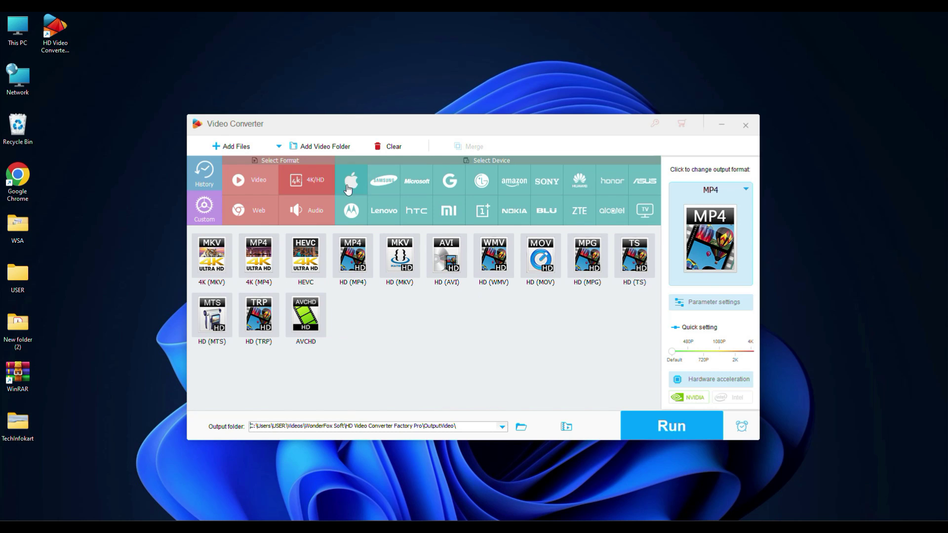
left_click(385, 185)
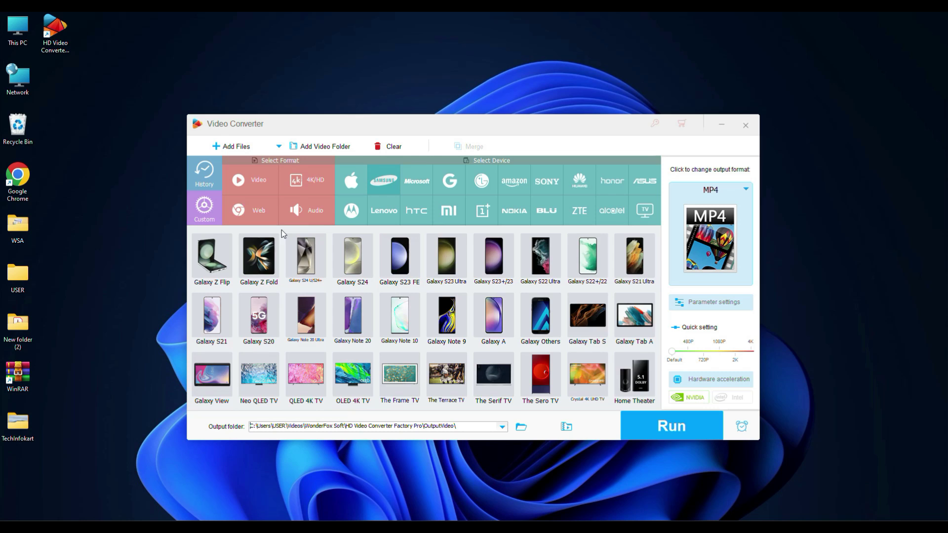
left_click(256, 211)
left_click(312, 216)
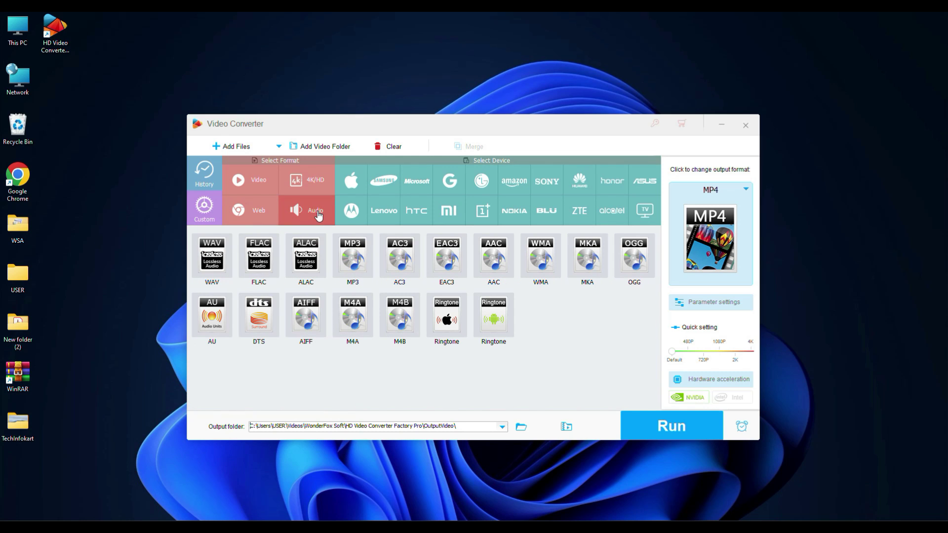
left_click(259, 182)
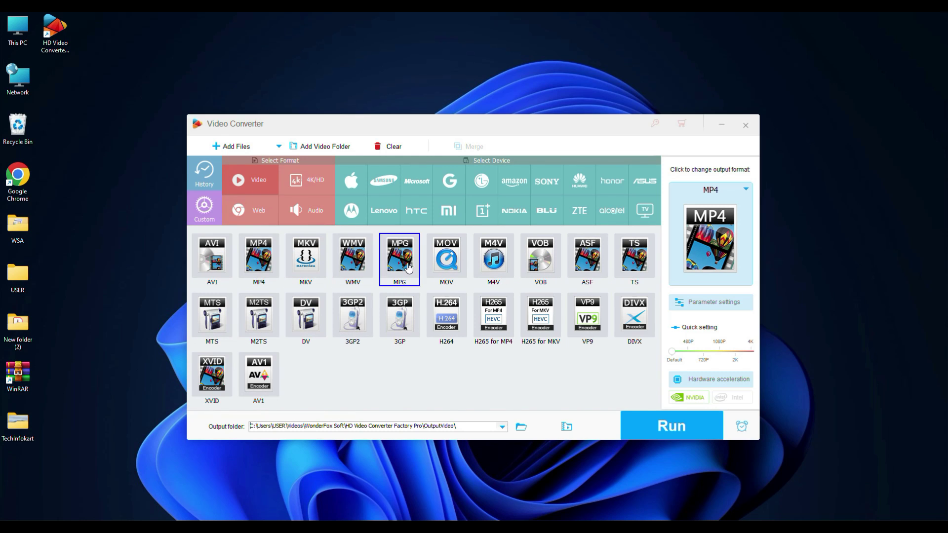
left_click(262, 262)
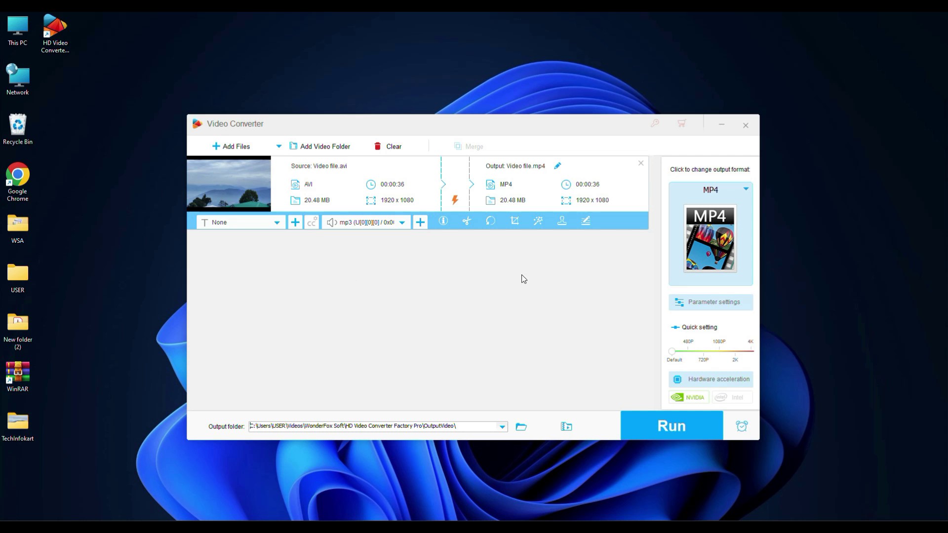
Step: Review the MP4 resolution and bit rate options unchanged, then close Parameter Settings
left_click(715, 302)
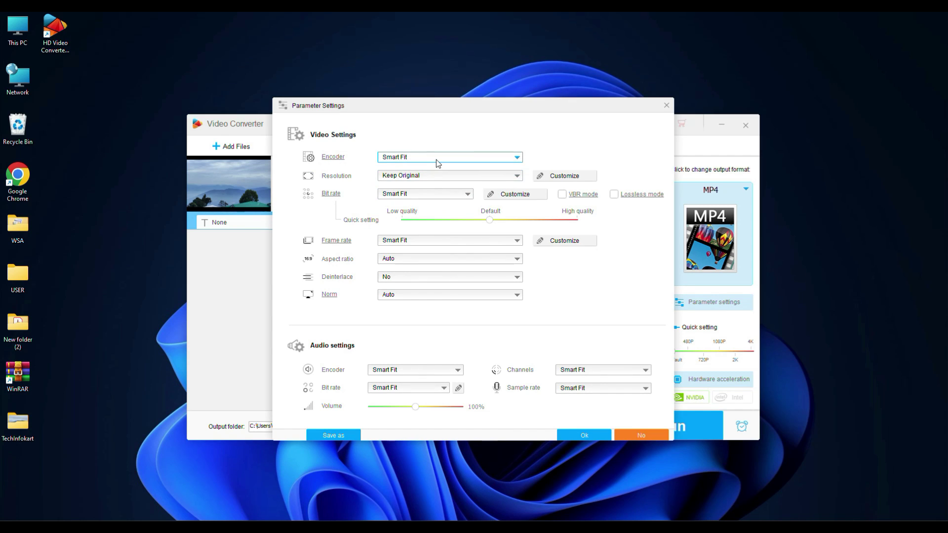
left_click(437, 174)
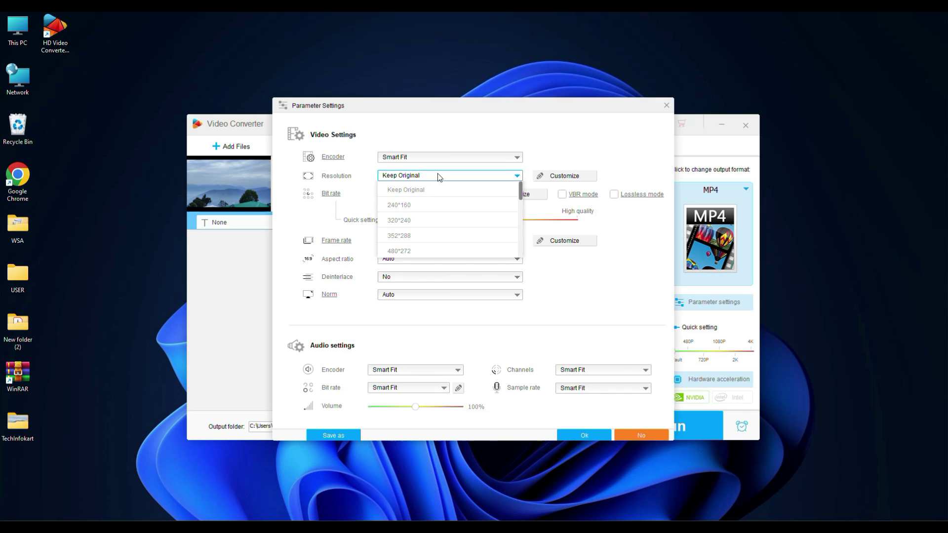
left_click(432, 194)
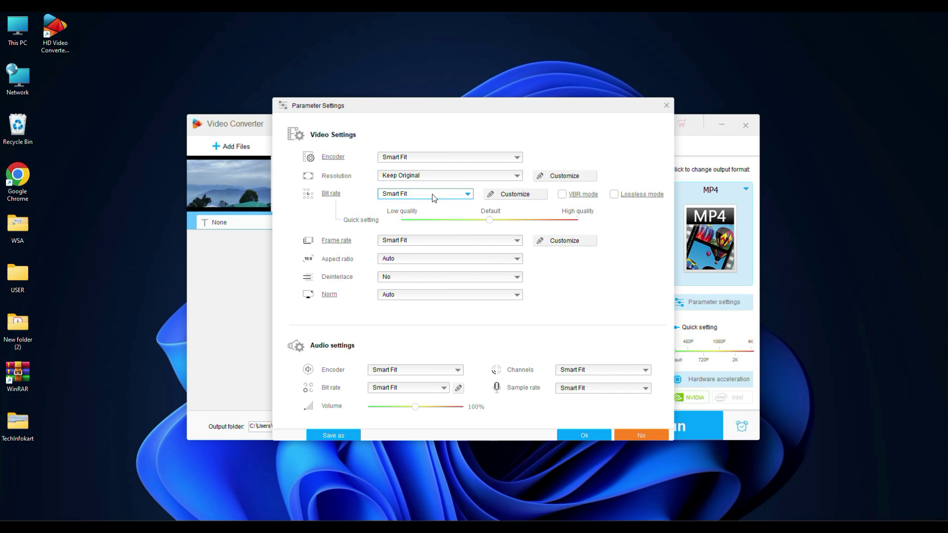
left_click(465, 195)
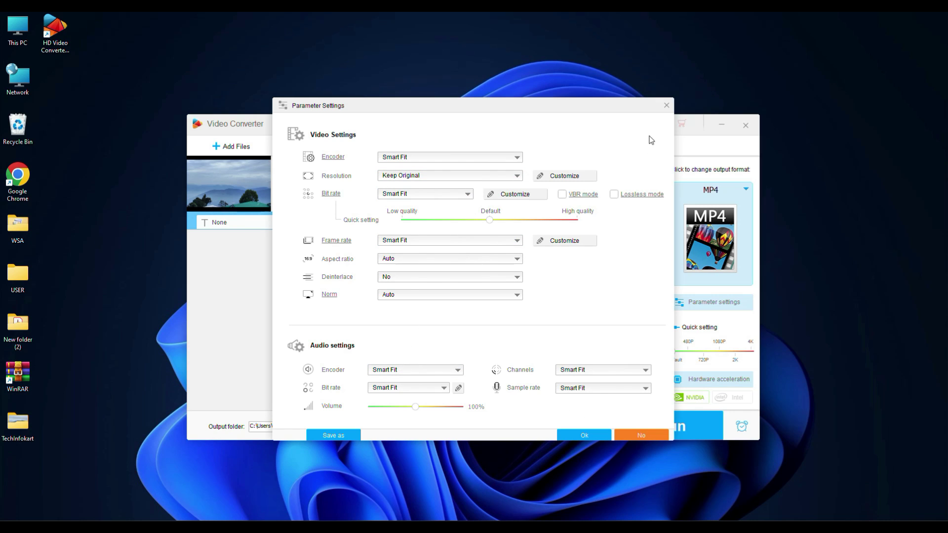
left_click(666, 108)
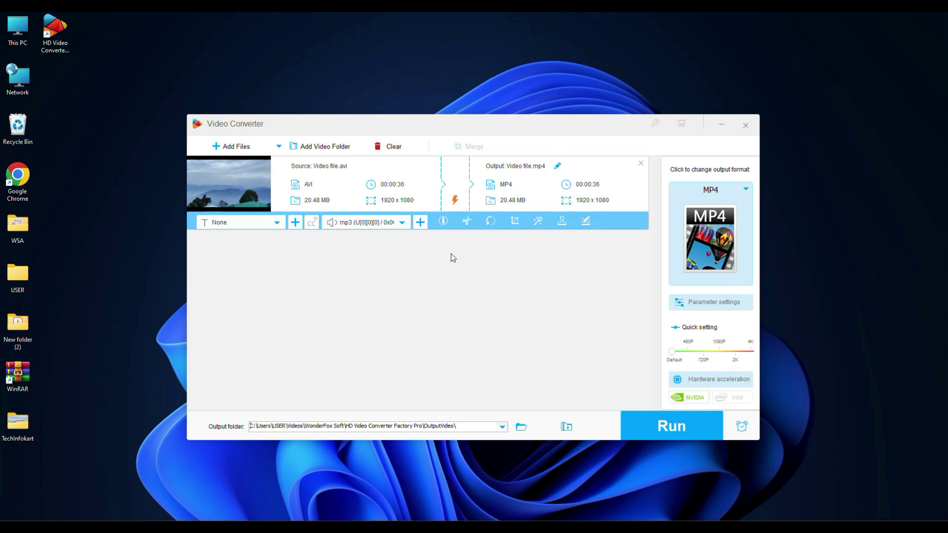
Step: Trim the video into two clips, ending around 1 s and 7 s, and save
left_click(467, 221)
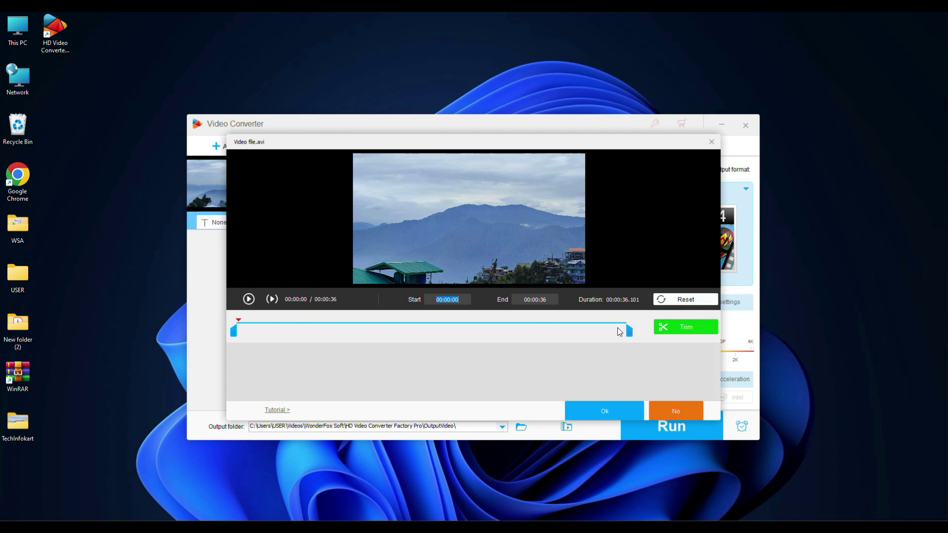
left_click_drag(629, 334, 256, 332)
left_click(691, 329)
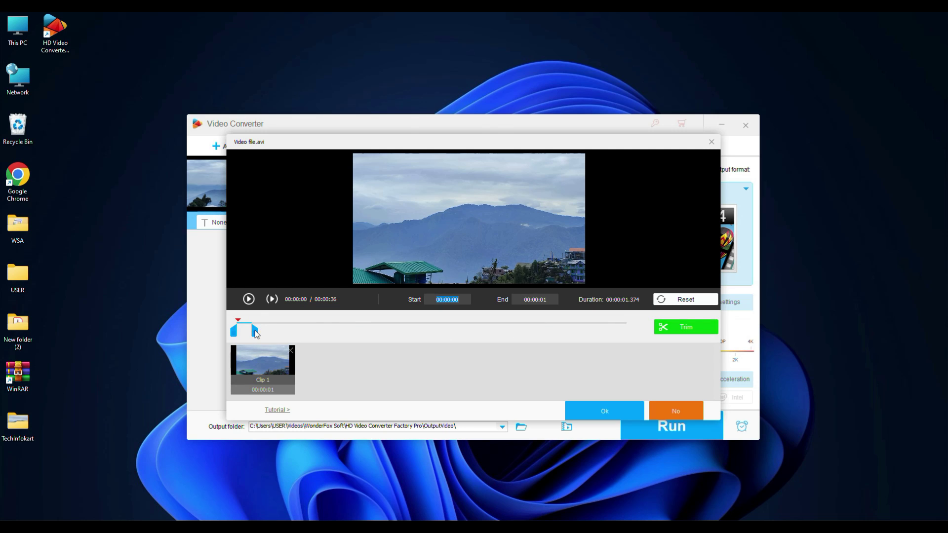
left_click_drag(256, 333, 316, 330)
left_click(692, 327)
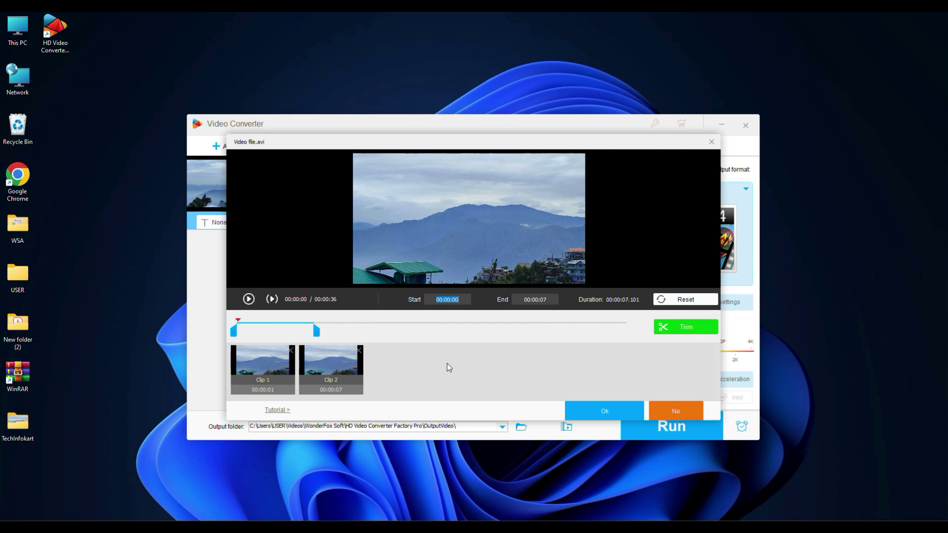
left_click(711, 142)
left_click(478, 414)
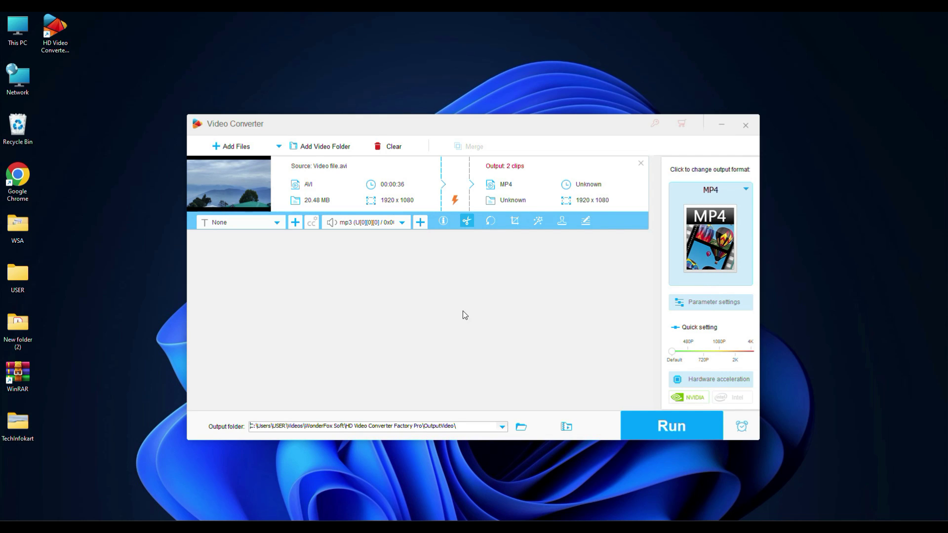
Step: Flip the output upside down in the Rotate editor and save
left_click(489, 221)
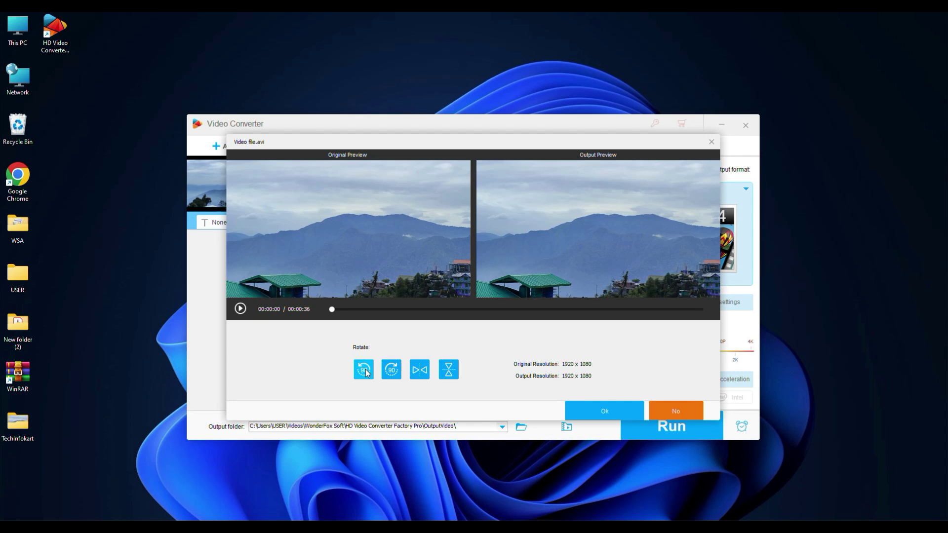
left_click(393, 371)
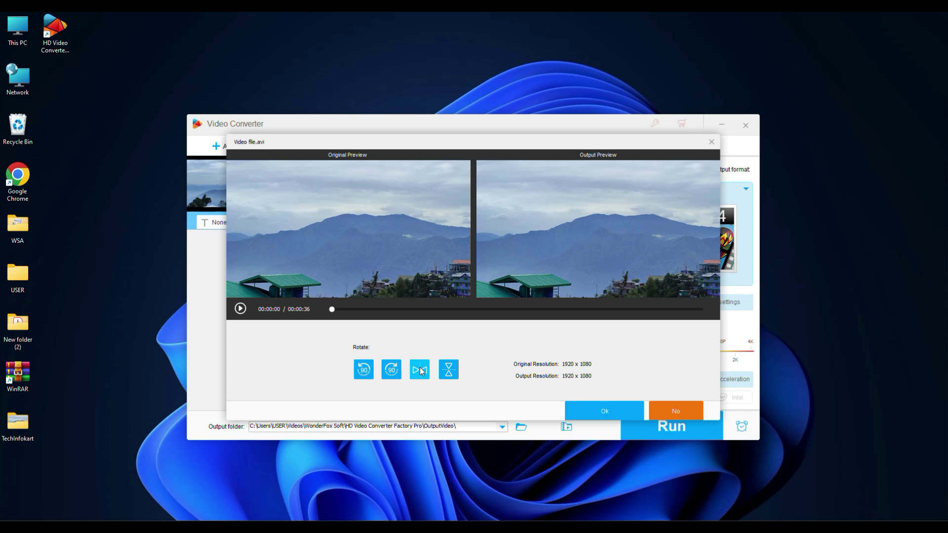
left_click(449, 370)
left_click(711, 142)
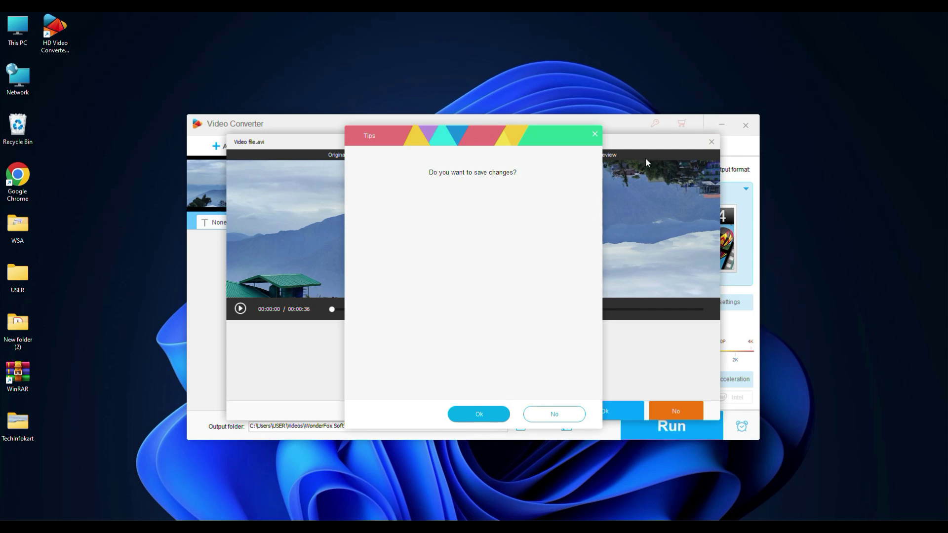
left_click(479, 413)
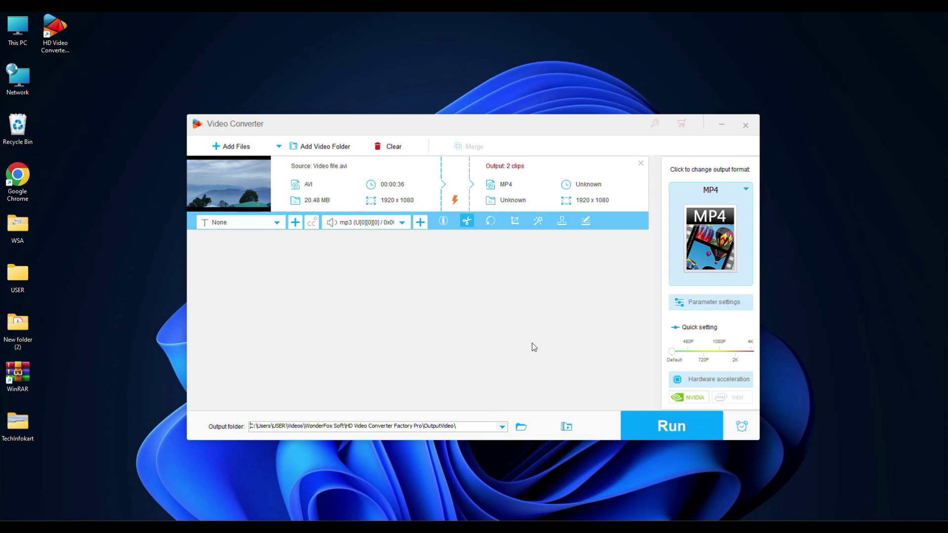
Step: Raise the bottom crop edge to crop the output to 1920 x 785, then save
left_click(516, 220)
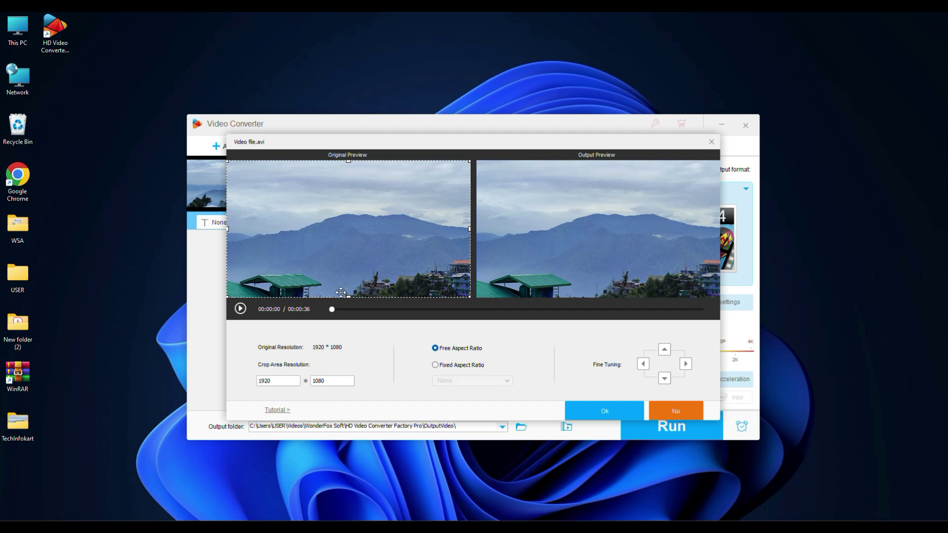
left_click_drag(348, 297, 354, 258)
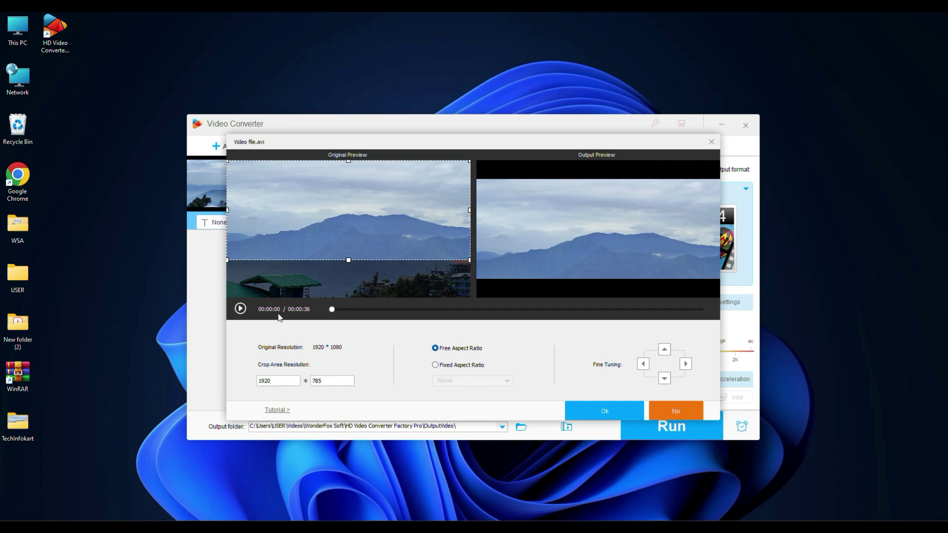
left_click(240, 309)
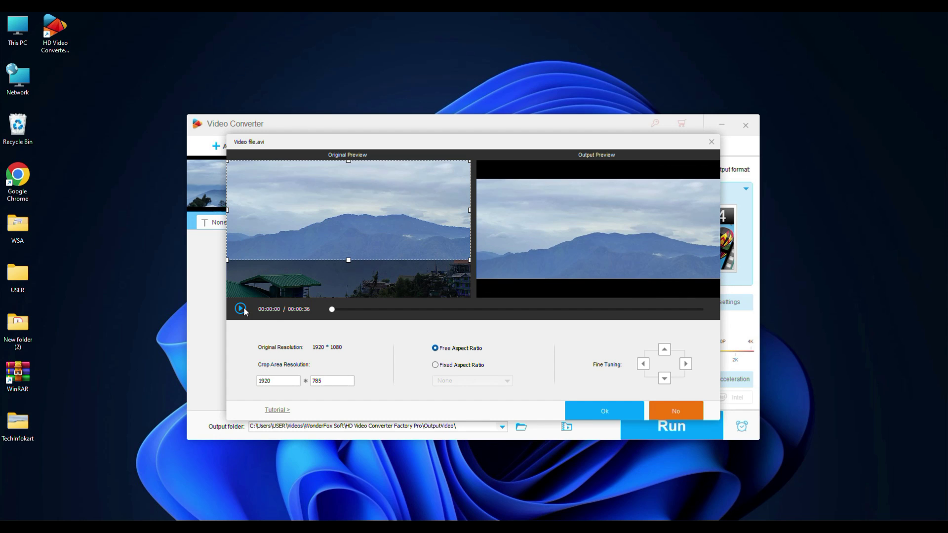
left_click(435, 365)
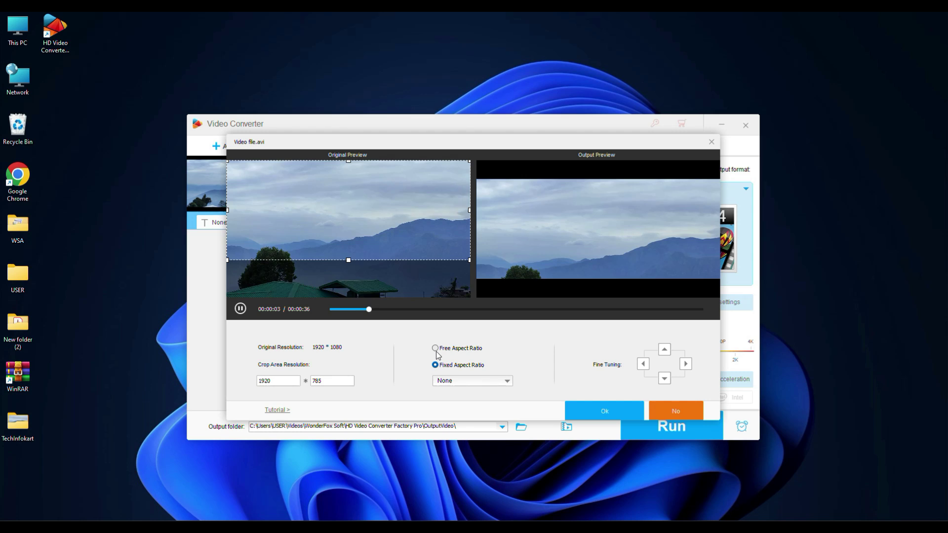
left_click(436, 348)
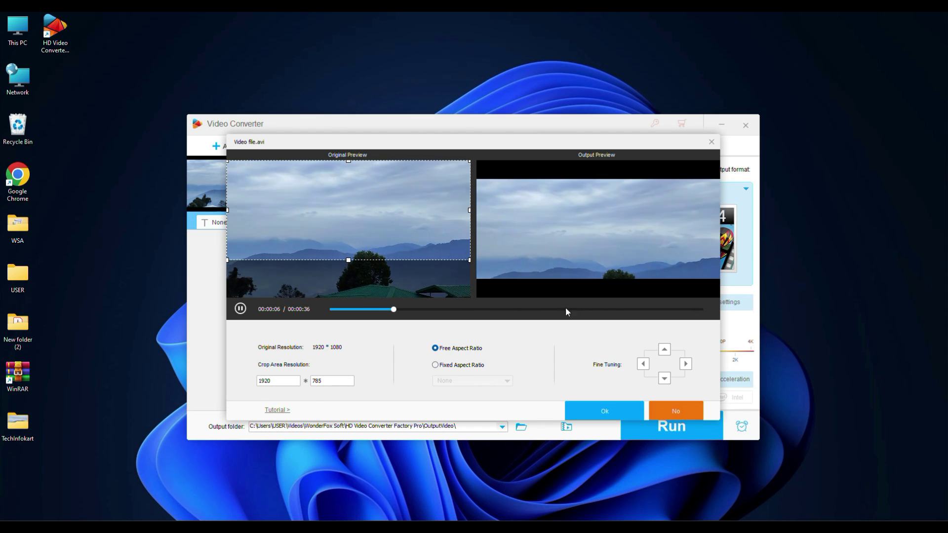
left_click(711, 142)
left_click(483, 412)
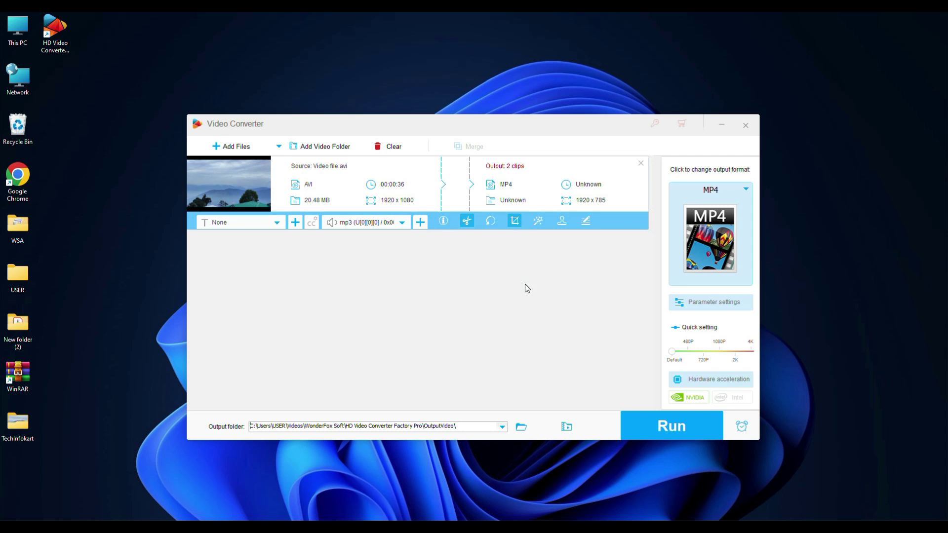
Step: Apply the White Balance filter with brightness 5 and contrast -88, then save
left_click(539, 222)
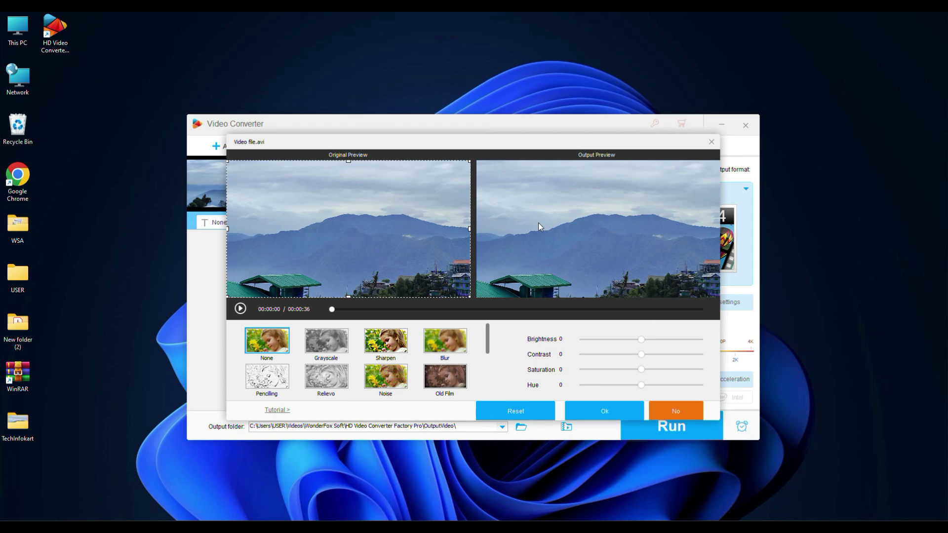
mouse_move(642, 339)
left_mouse_down()
mouse_move(686, 338)
mouse_move(615, 355)
left_mouse_up()
scroll(386, 363, "down", 1)
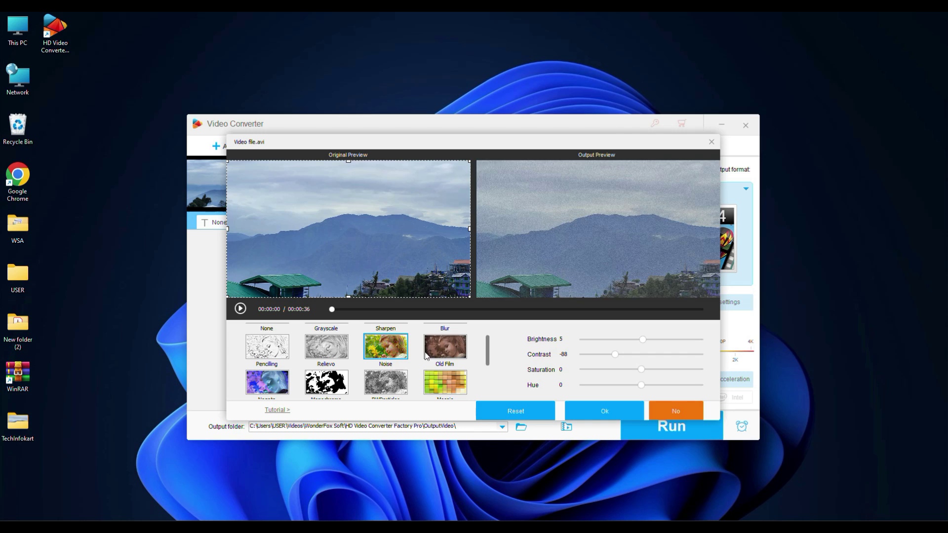
scroll(386, 360, "down", 1)
left_click(326, 374)
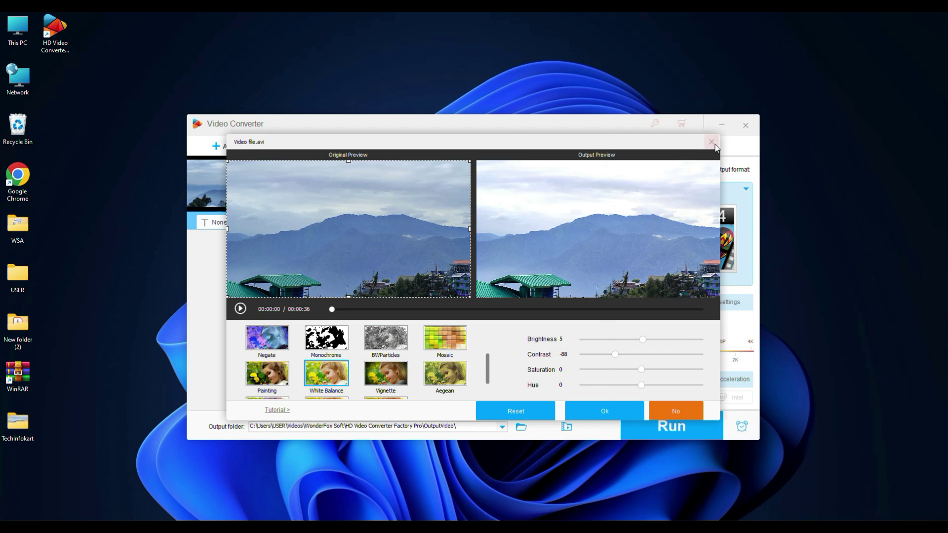
left_click(711, 141)
left_click(475, 417)
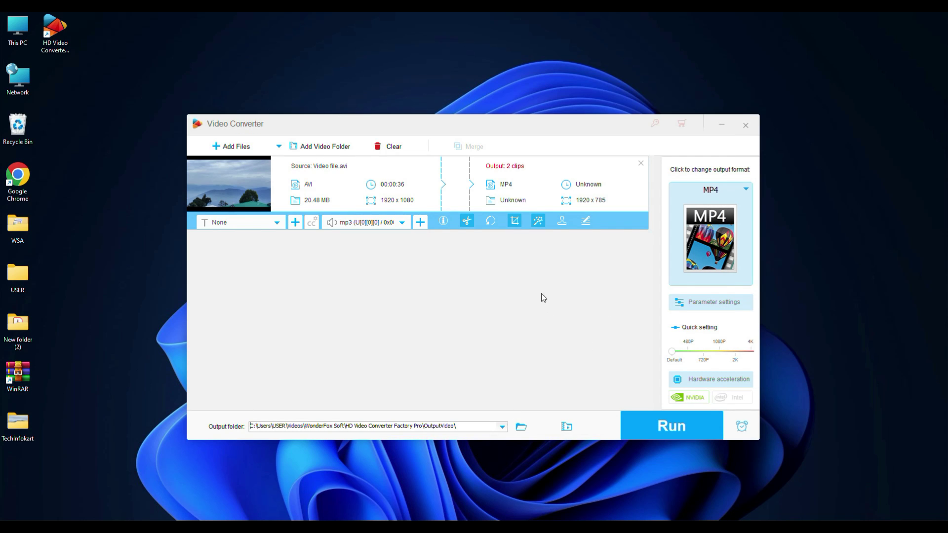
Step: Add red 'TechInfokart' text top-left and the TIK logo top-right as watermarks, then save
left_click(563, 221)
type("TechInfokart")
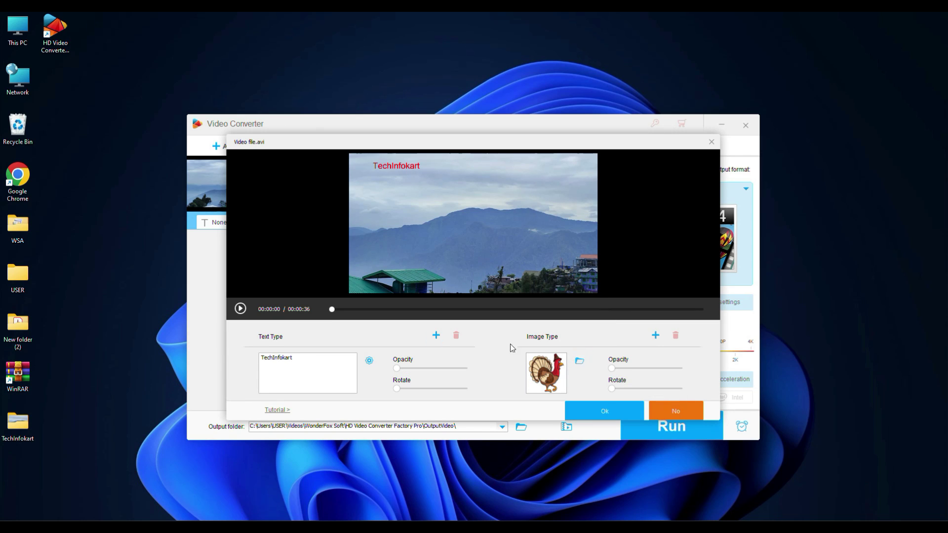
left_click(579, 361)
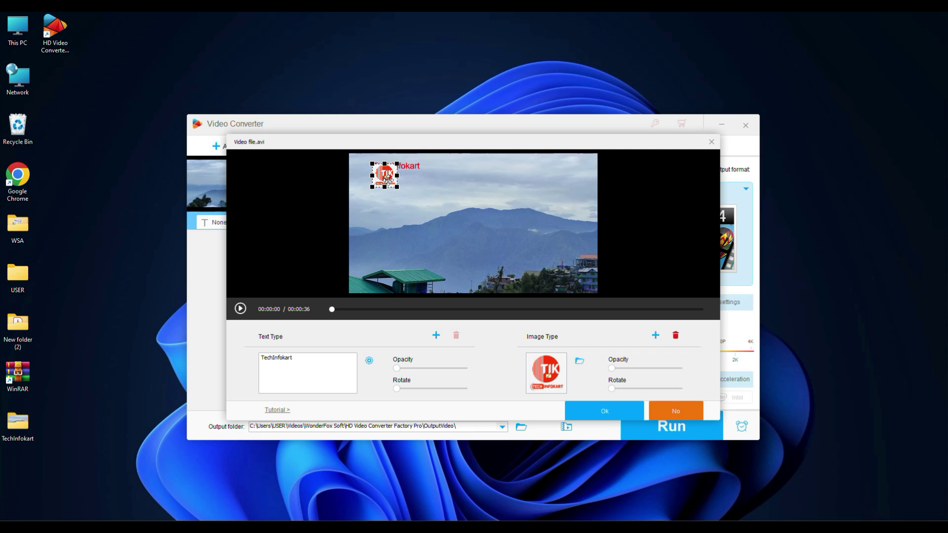
left_click_drag(384, 176, 574, 172)
left_click(240, 308)
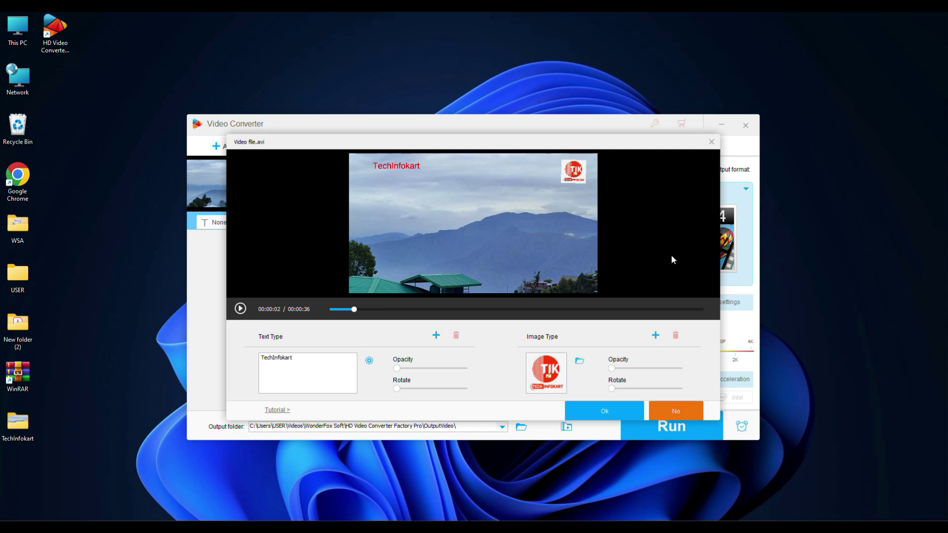
left_click(711, 142)
left_click(478, 413)
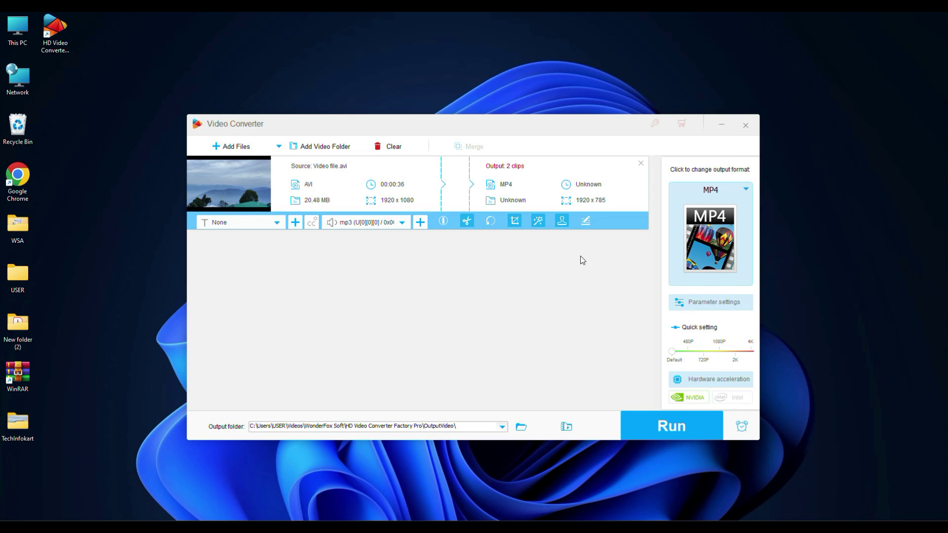
Step: Cancel both the subtitle and audio track file pickers without adding anything
left_click(295, 222)
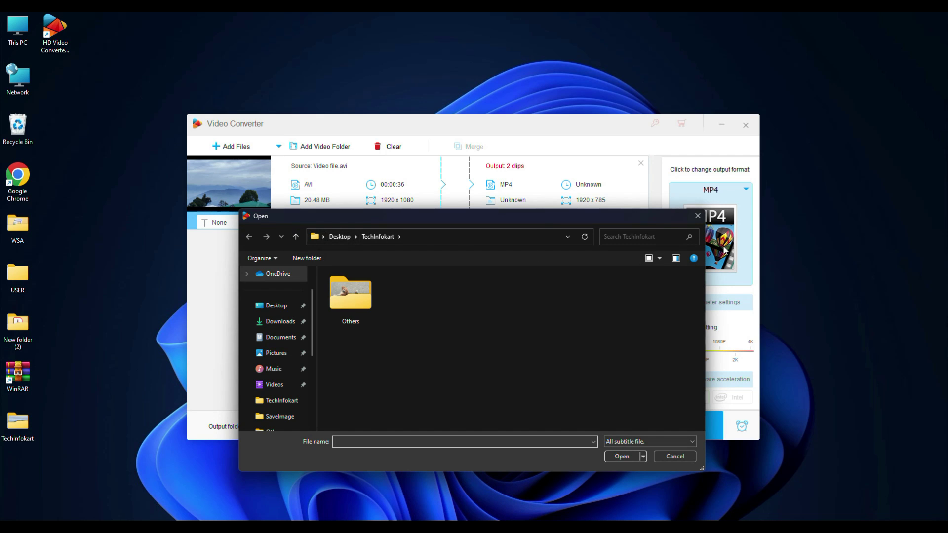
left_click(688, 458)
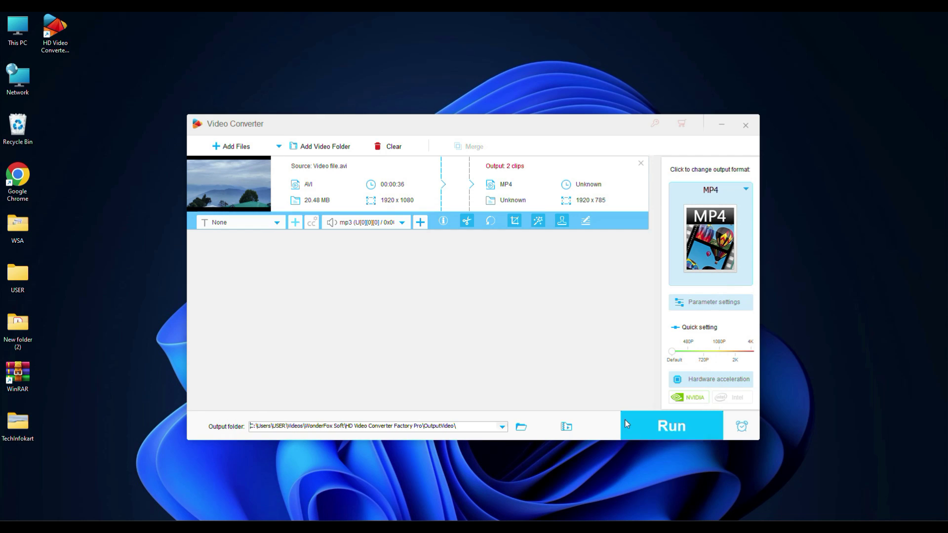
left_click(419, 222)
left_click(675, 457)
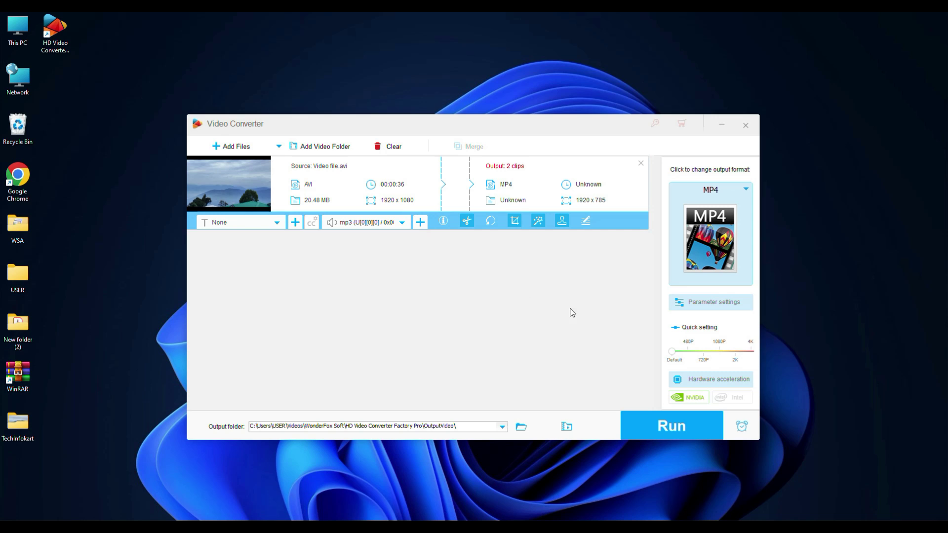
Step: Enable Hardware Acceleration Technology for the conversion and confirm with Ok
left_click(711, 379)
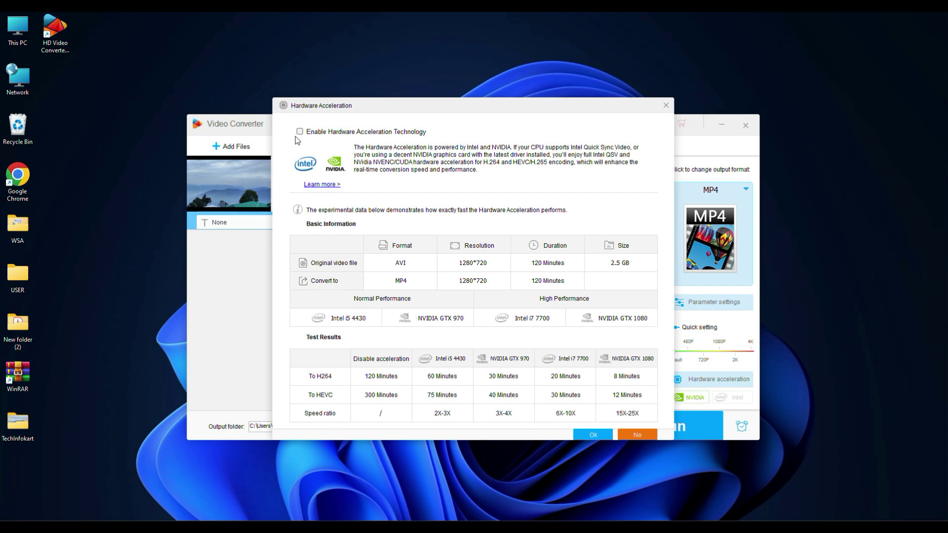
left_click(299, 131)
left_click(666, 105)
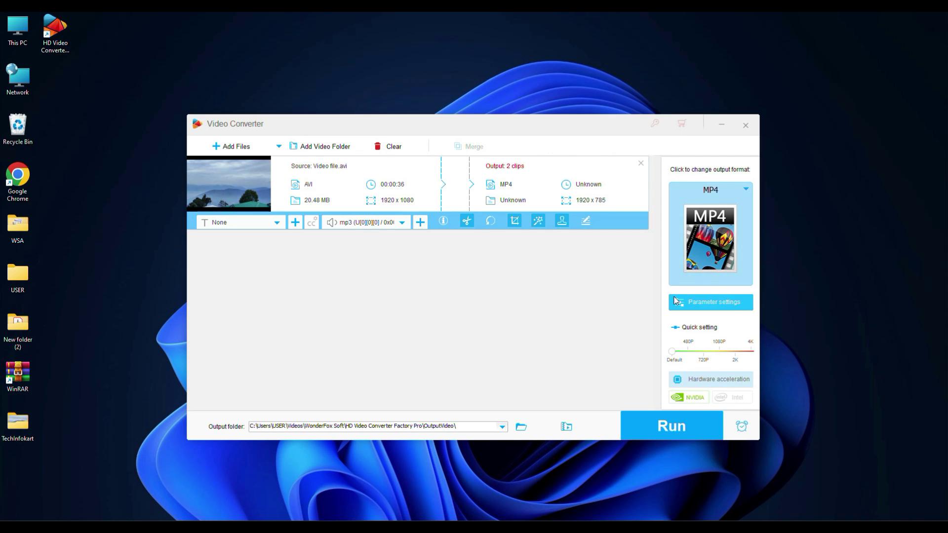
Step: Keep the current output folder and start converting the AVI clip to MP4
left_click(505, 428)
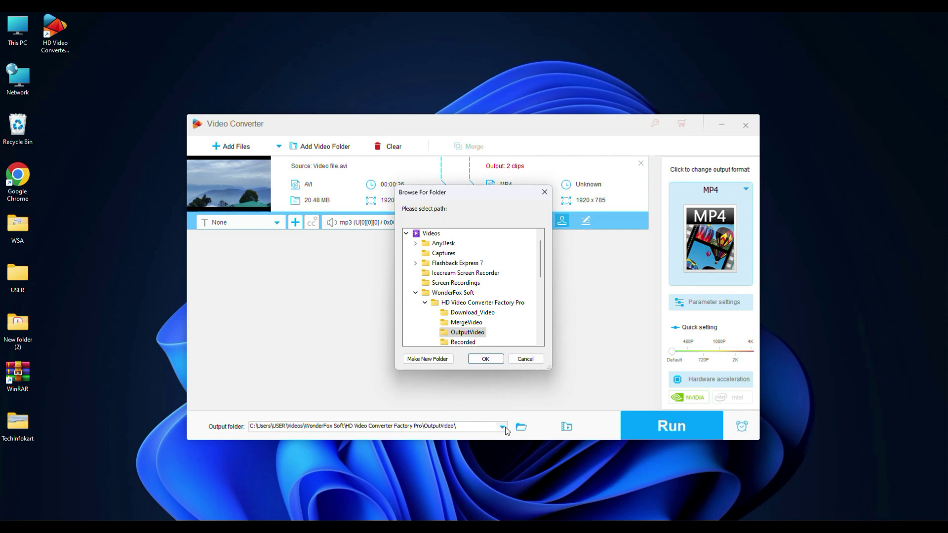
left_click(528, 359)
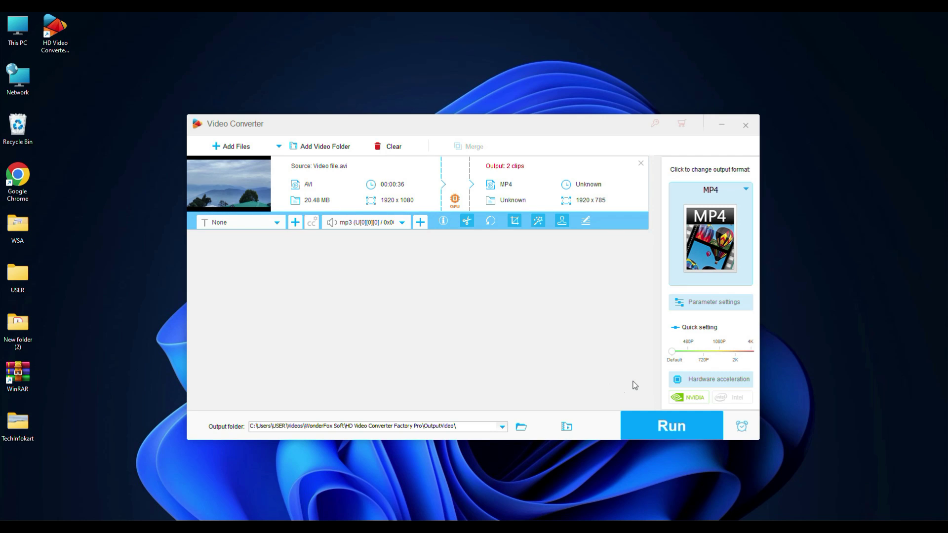
left_click(671, 426)
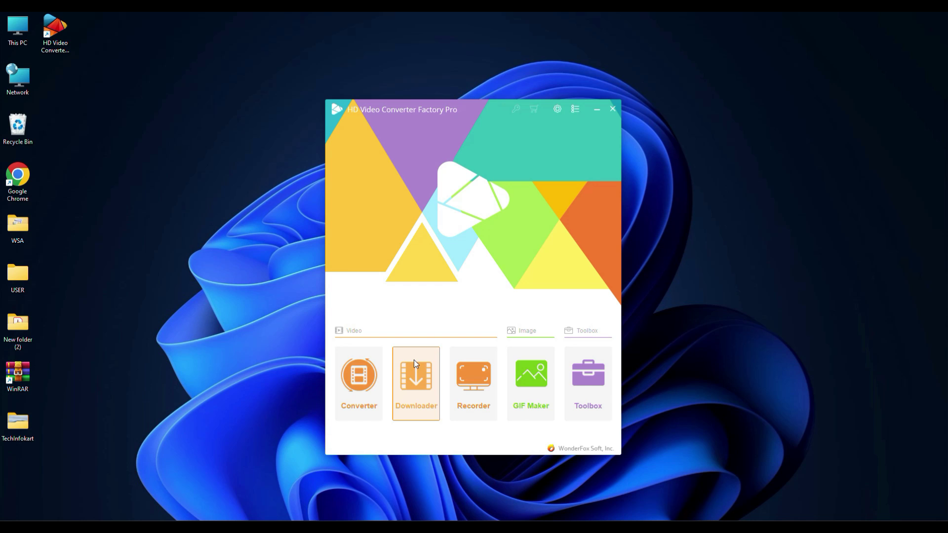
Step: Open the Video Downloader and select the YouTube URL in Chrome before minimizing it
left_click(417, 379)
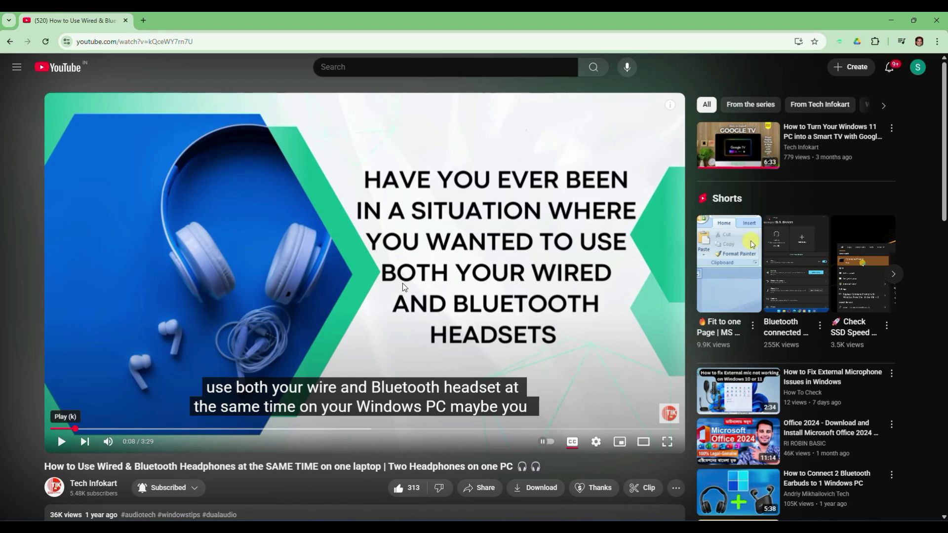
left_click(204, 42)
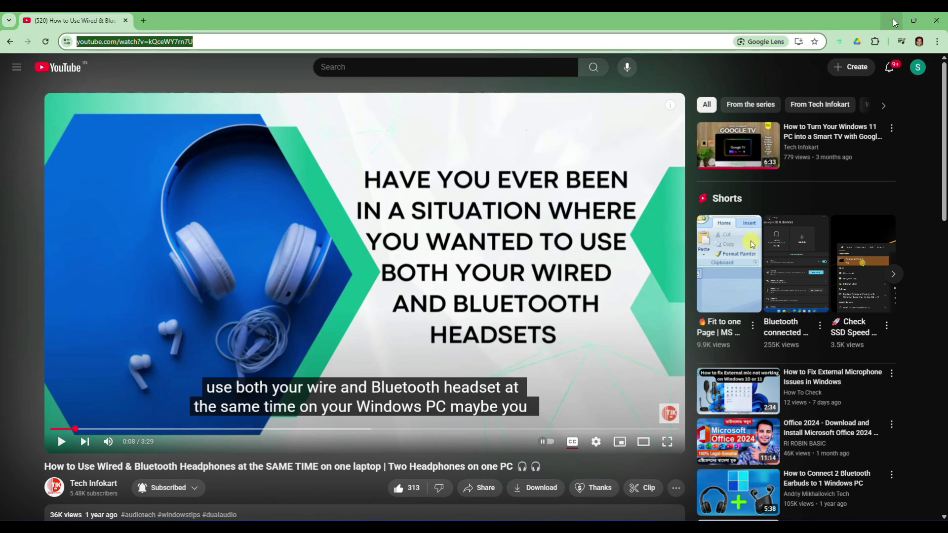
left_click(893, 19)
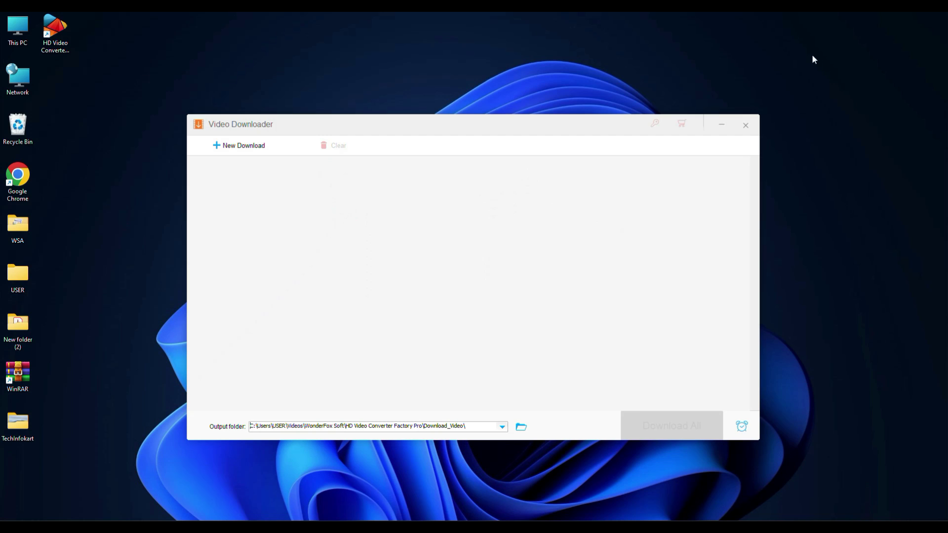
Step: Paste the YouTube URL, analyze it, and download the 640x360 MP4 (2.59MB)
left_click(247, 147)
left_click(504, 130)
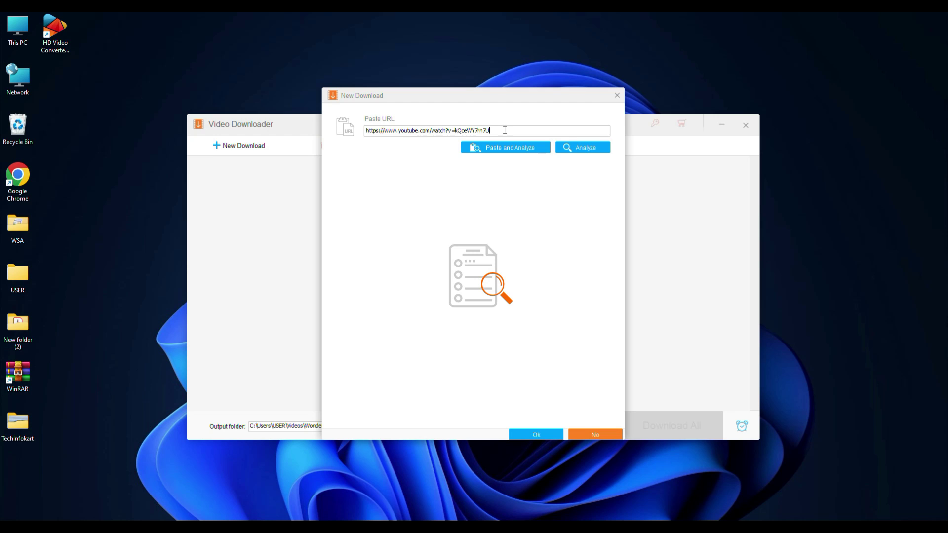
left_click(589, 148)
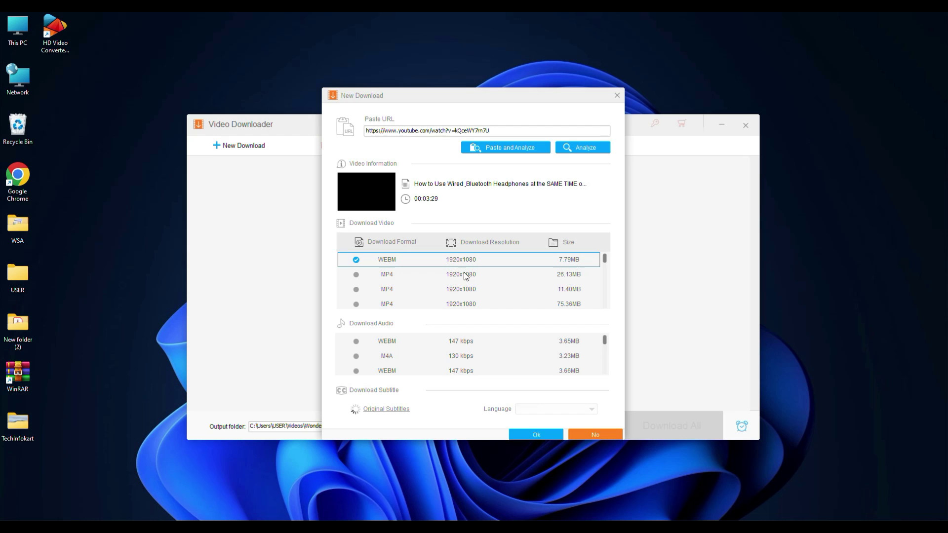
scroll(472, 292, "down", 3)
scroll(513, 362, "down", 3)
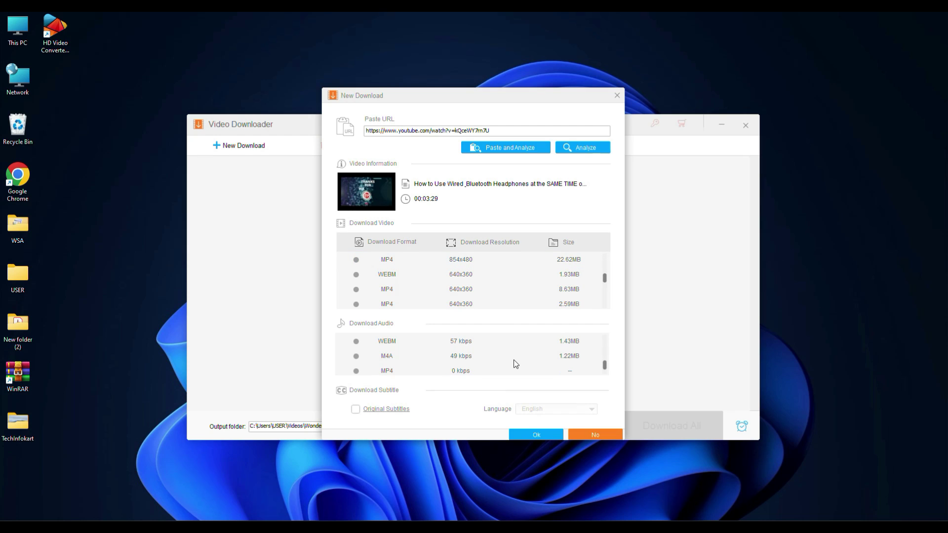
left_click(387, 304)
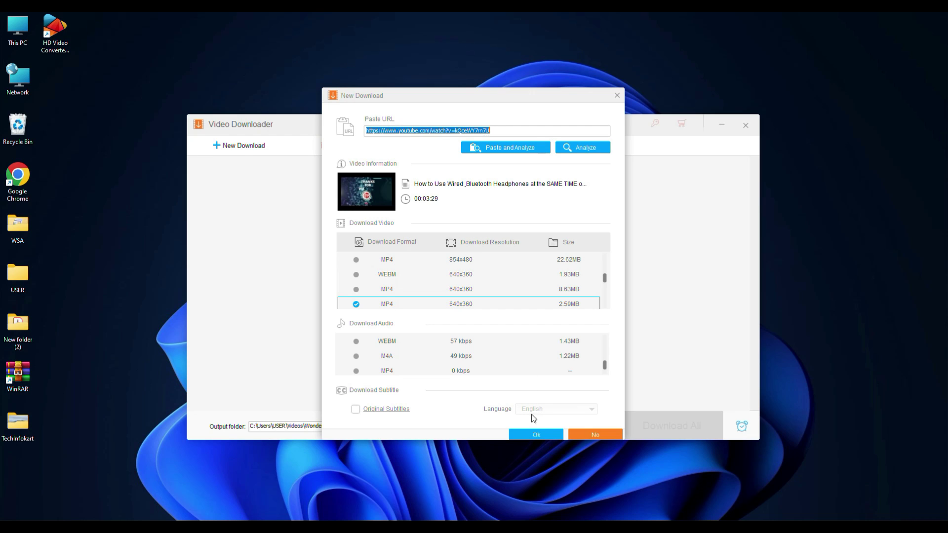
left_click(548, 436)
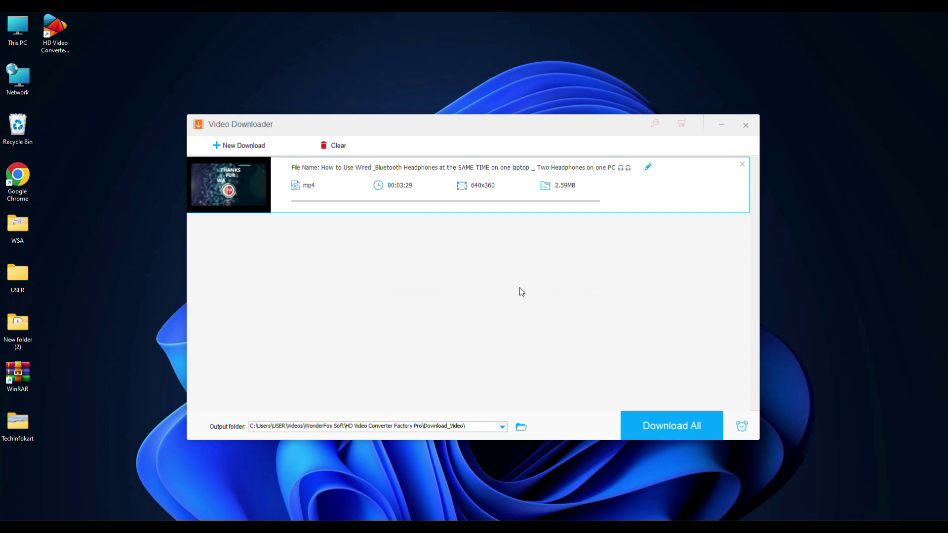
left_click(674, 429)
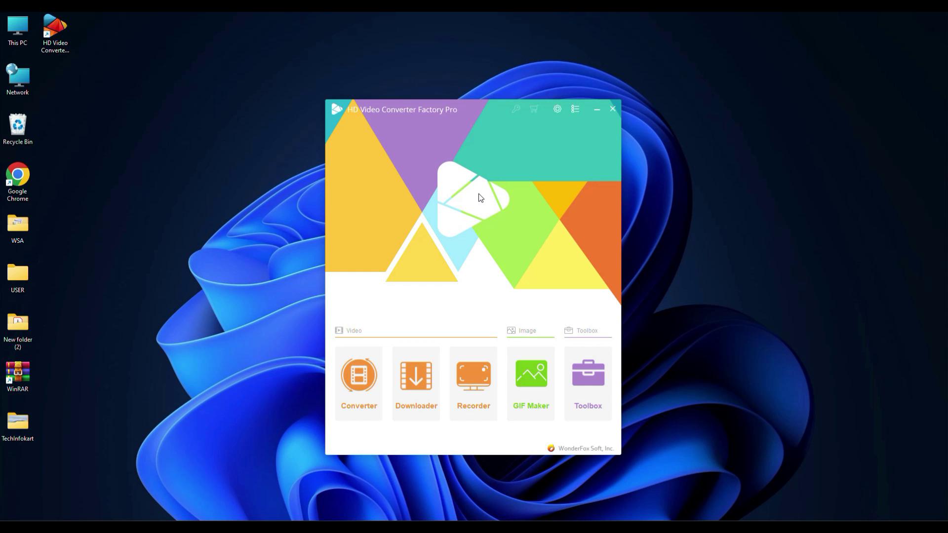
Step: In the Screen Recorder, define and confirm a custom capture region
left_click(485, 380)
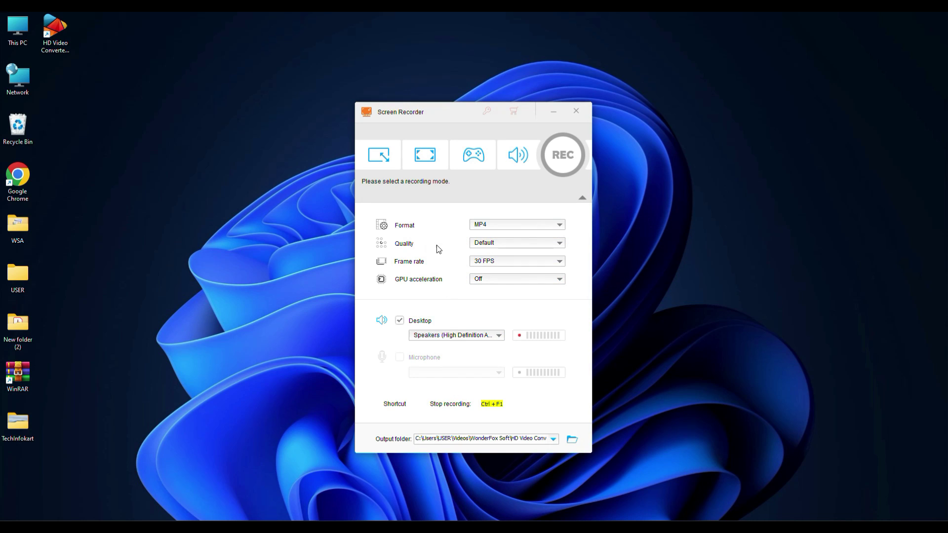
left_click(385, 167)
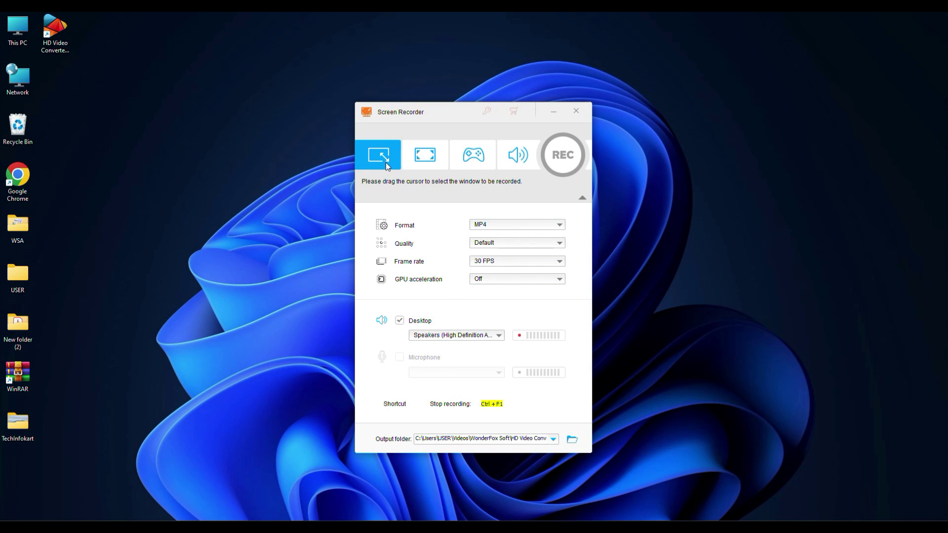
left_click(419, 157)
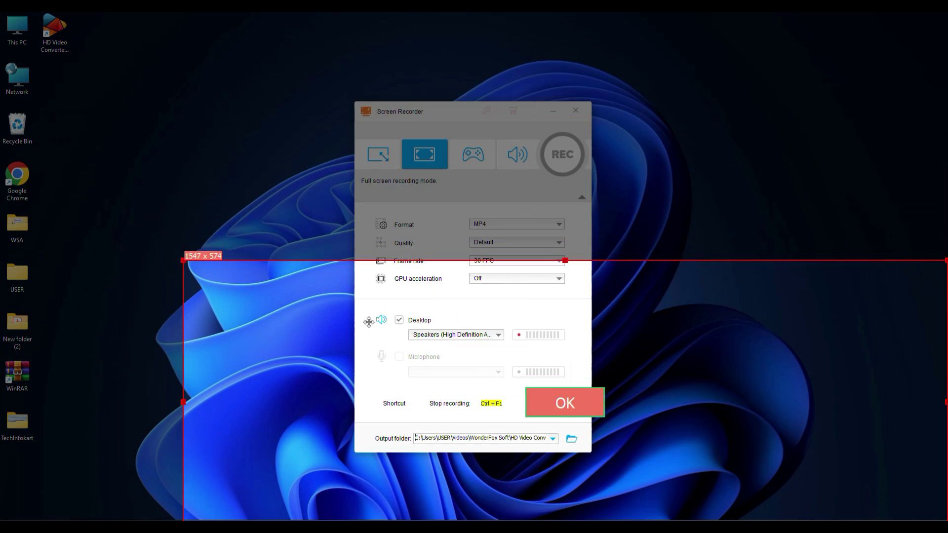
mouse_move(178, 69)
left_mouse_down()
mouse_move(289, 117)
mouse_move(274, 149)
left_mouse_up()
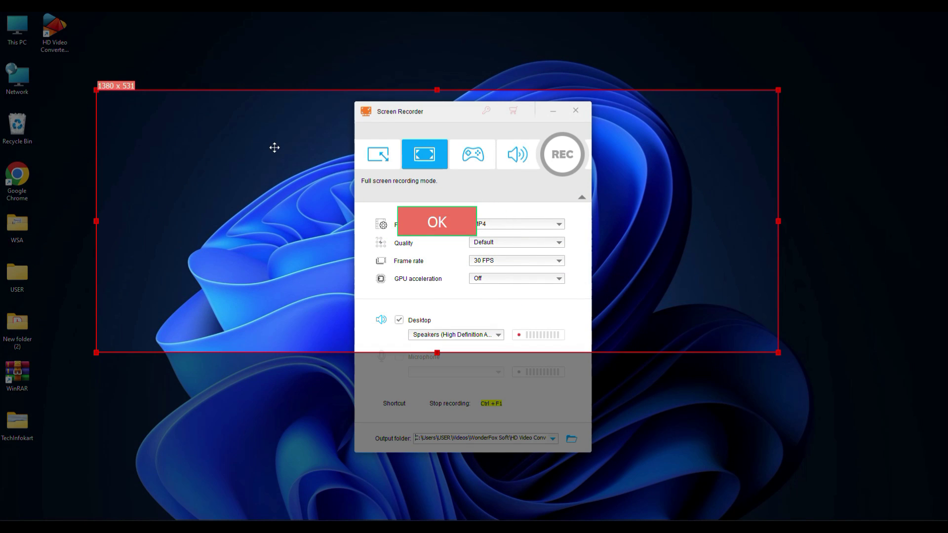
left_click_drag(437, 351, 437, 492)
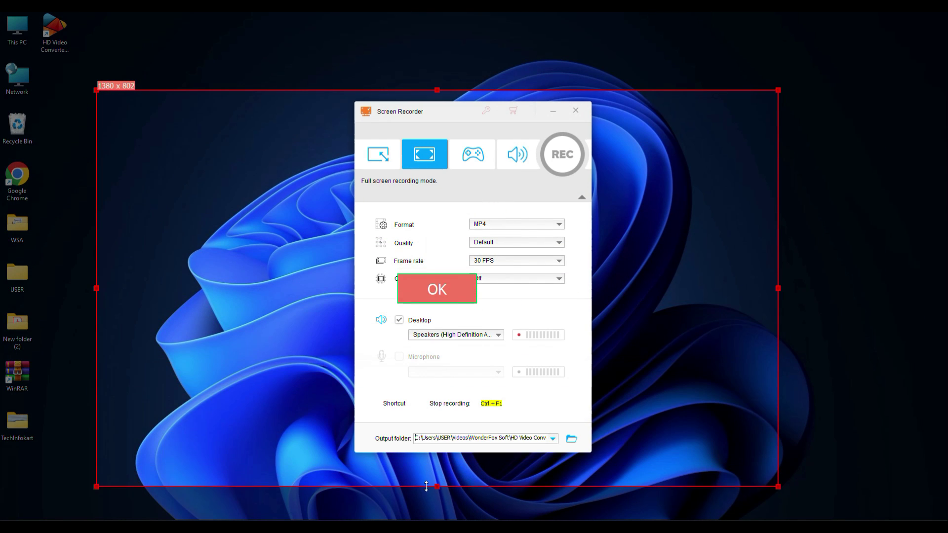
right_click(633, 118)
left_click(378, 155)
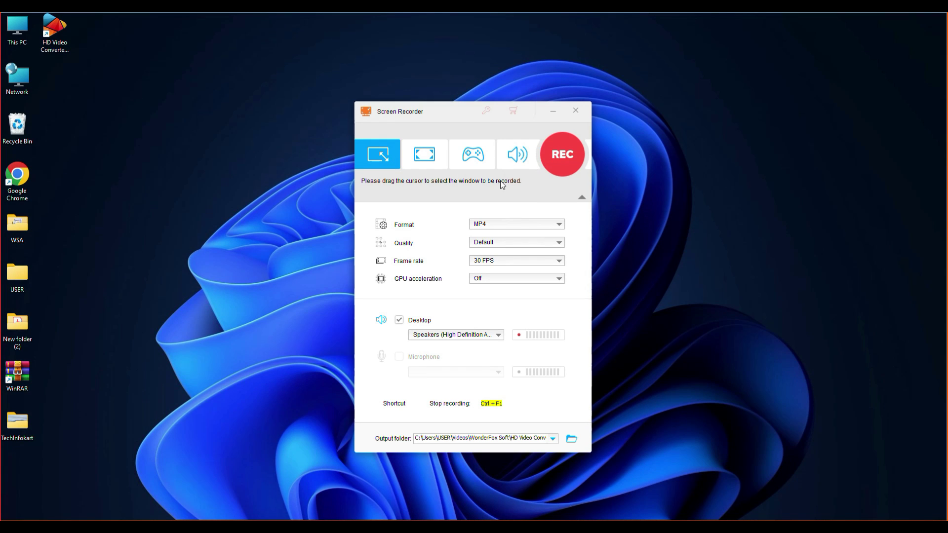
Step: Select whole-screen capture and audio-only recording, then close the Screen Recorder
left_click(478, 158)
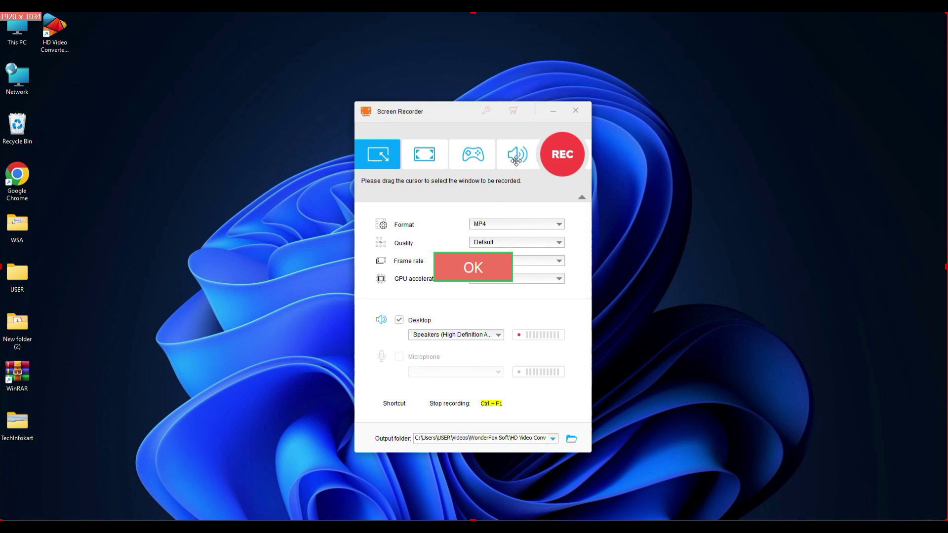
left_click(492, 267)
left_click(514, 157)
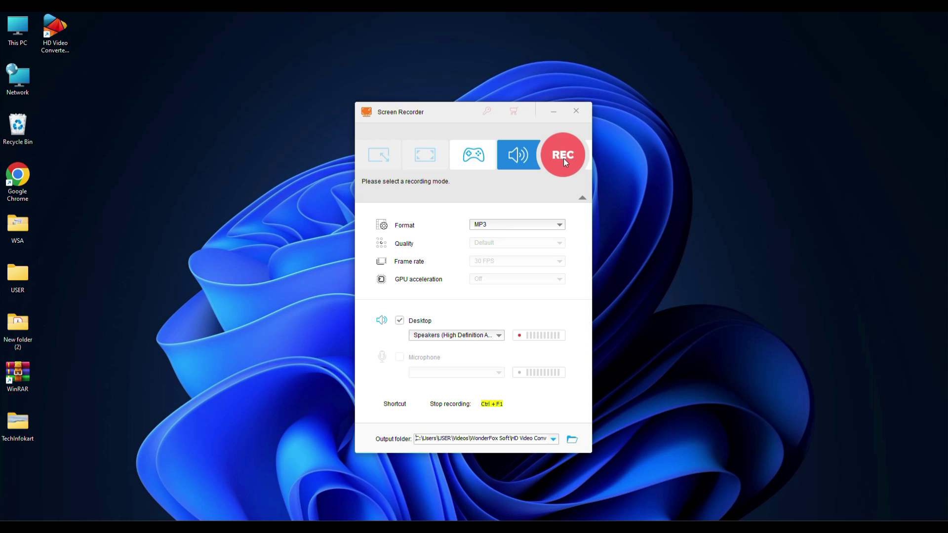
left_click(576, 110)
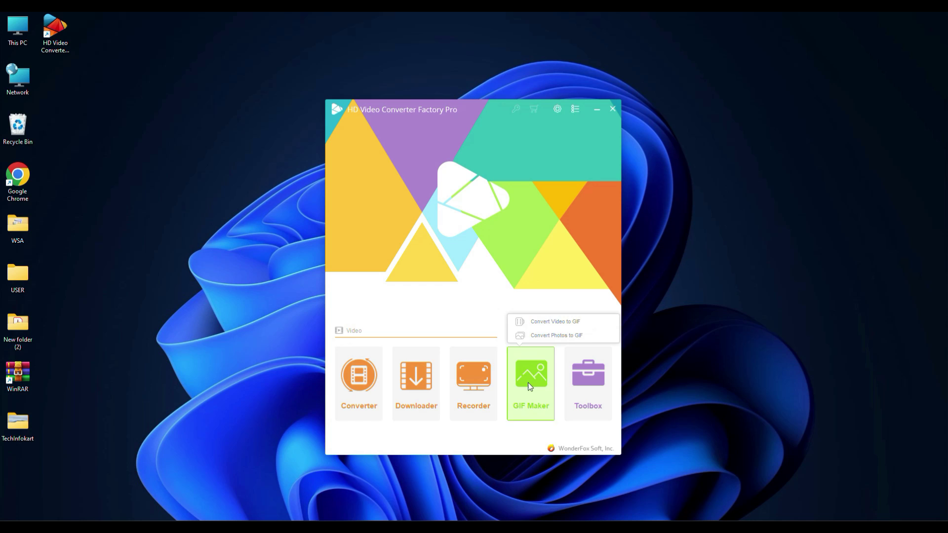
Step: Load the dog clip, trim it to end at 00:00:02, and create the GIF
mouse_move(530, 382)
left_click(553, 325)
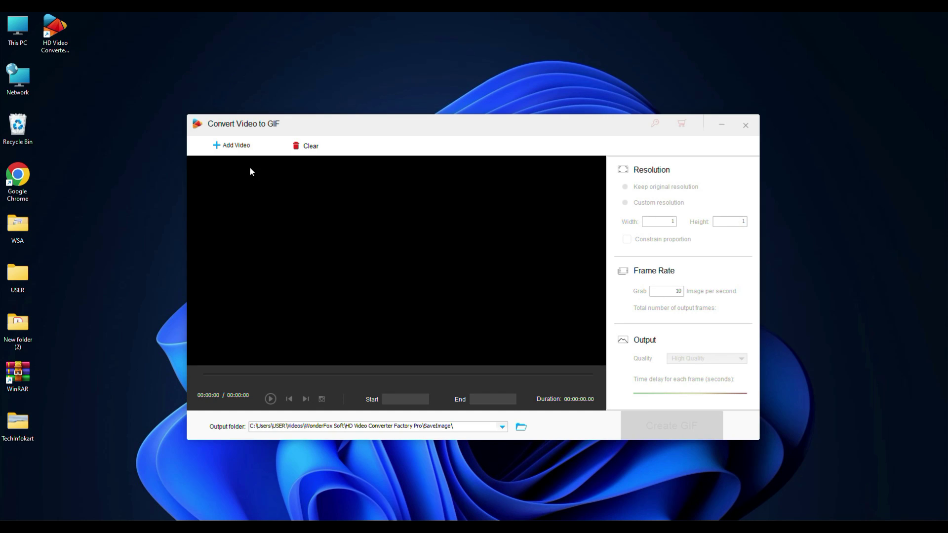
left_click(233, 146)
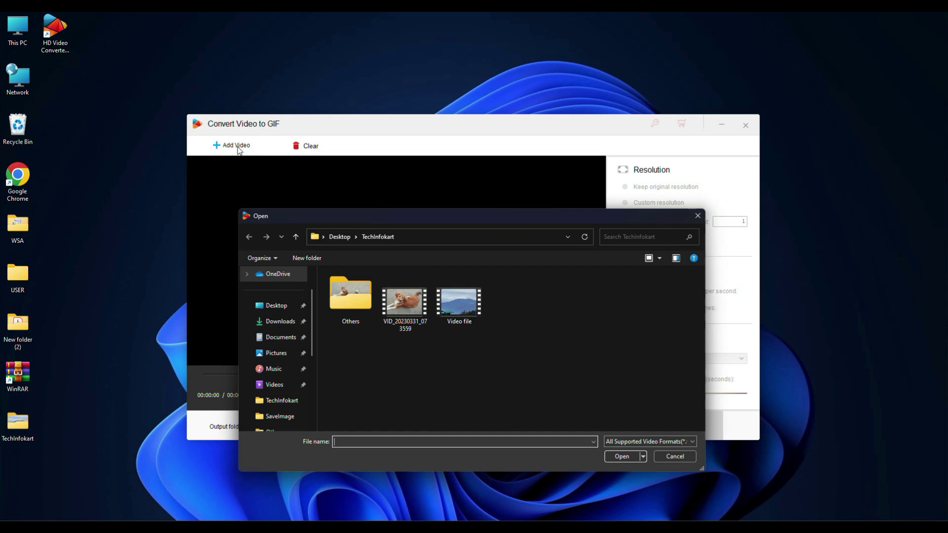
left_click(394, 296)
left_click(622, 456)
left_click_drag(595, 382, 219, 380)
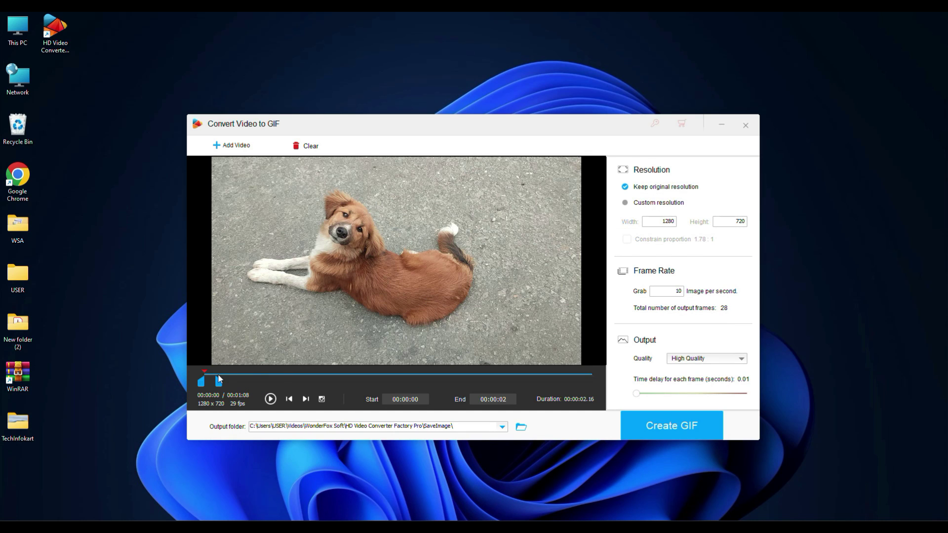
left_click(680, 425)
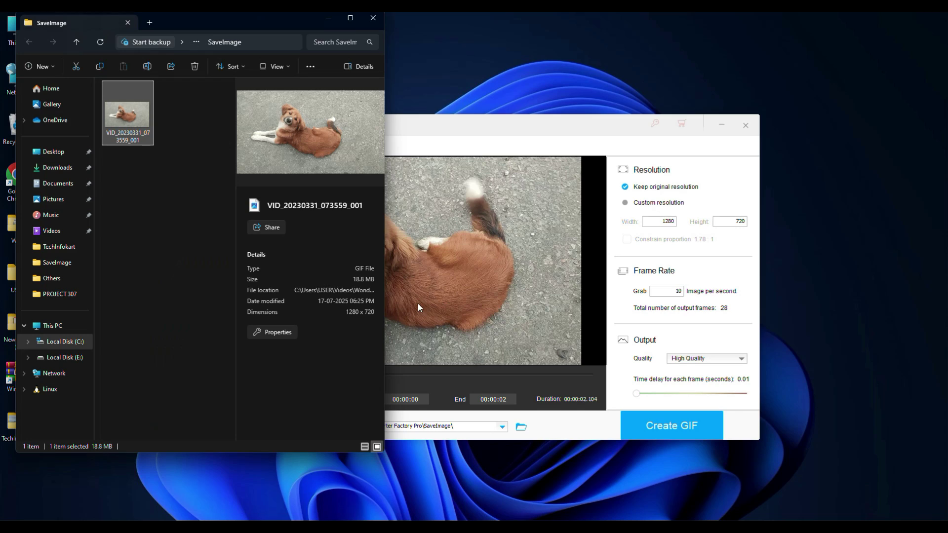
Step: Preview the dog GIF from SaveImage, then close the viewer, Explorer and GIF converter
double_click(133, 114)
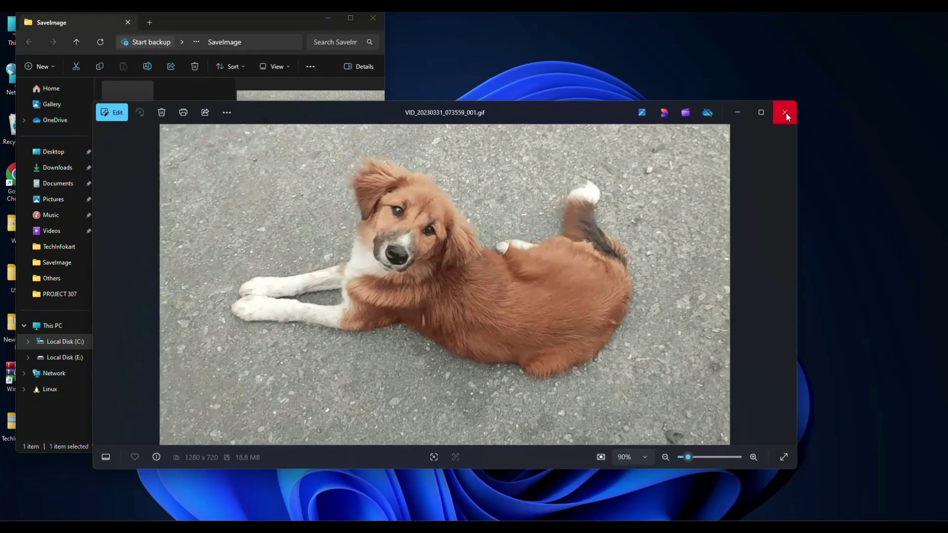
left_click(785, 113)
left_click(370, 20)
left_click(746, 125)
left_click(479, 416)
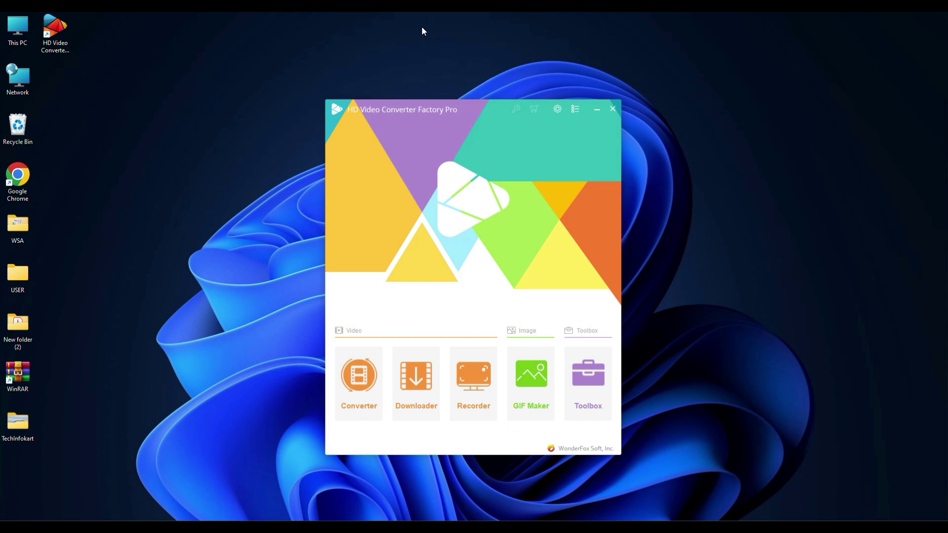
left_click(583, 380)
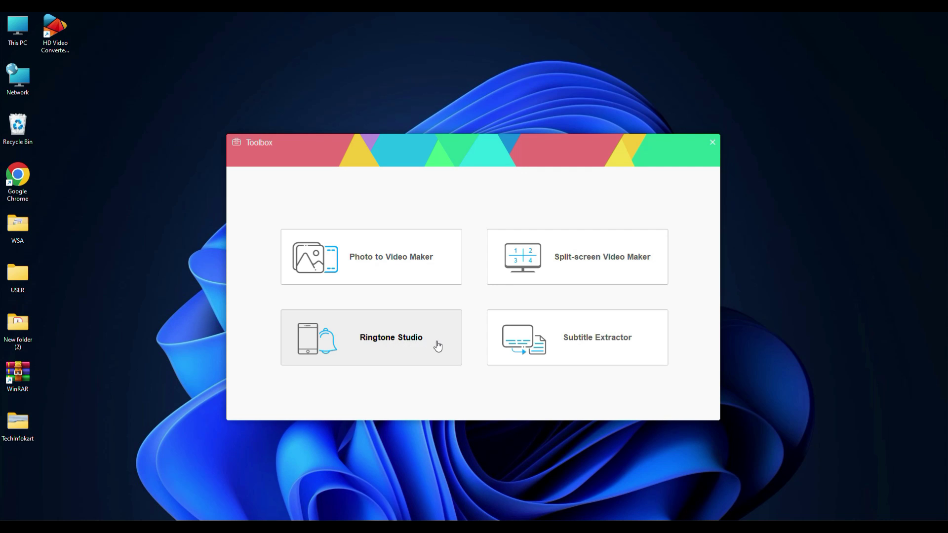
left_click(596, 343)
left_click(630, 199)
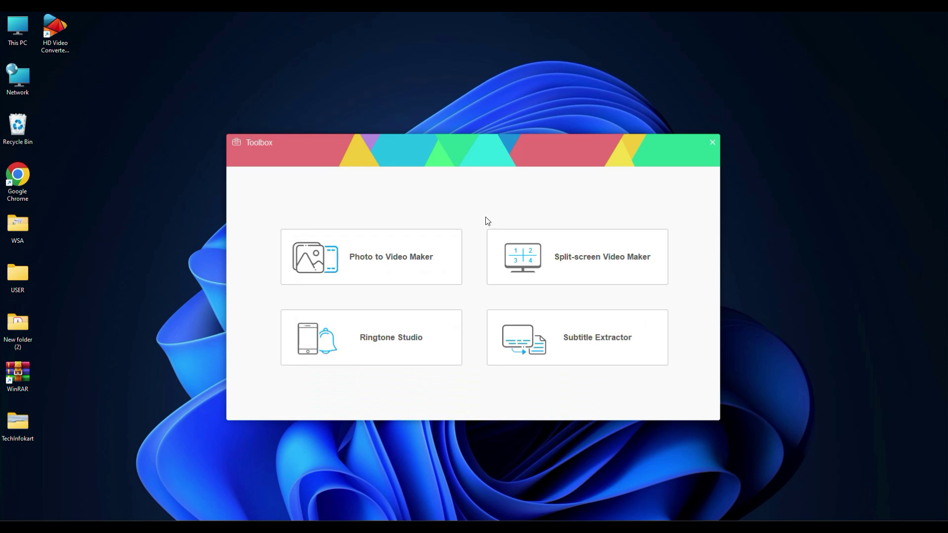
left_click(713, 143)
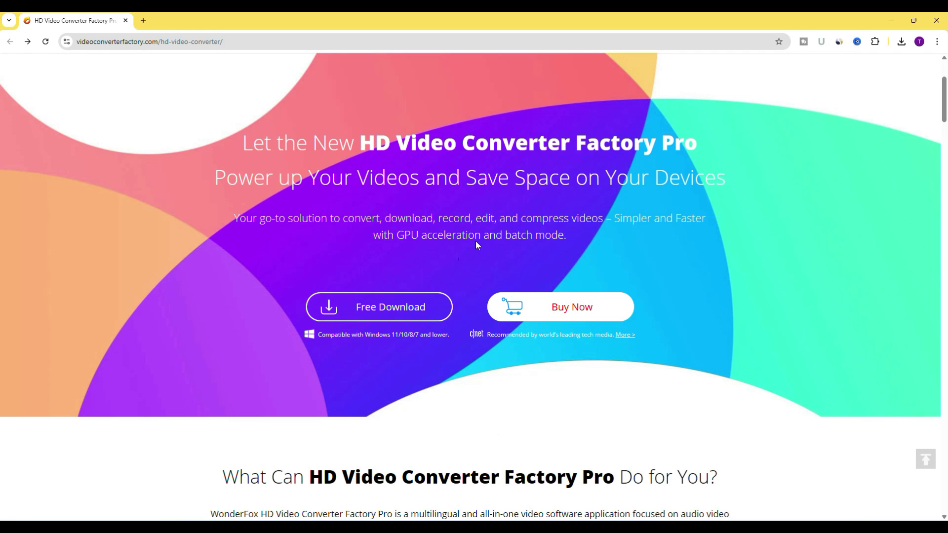
scroll(391, 311, "down", 5)
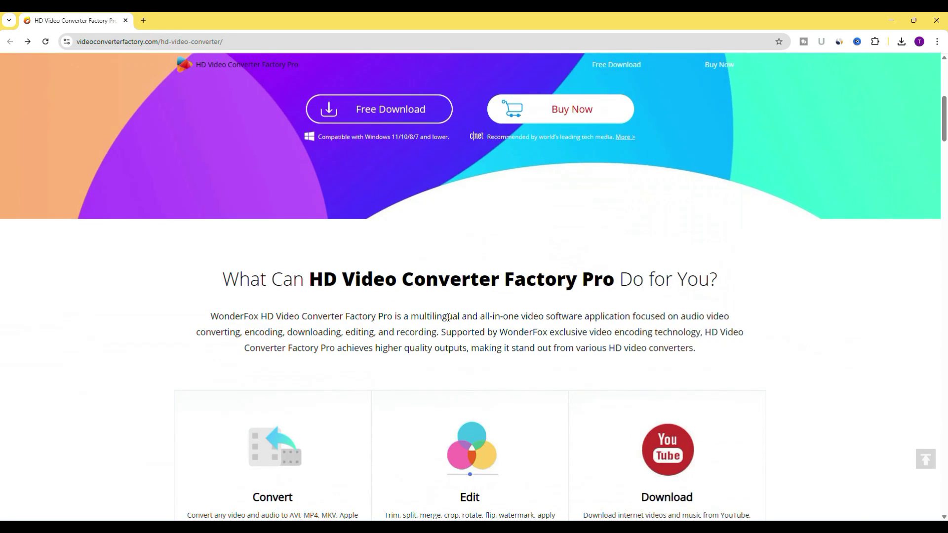
scroll(456, 327, "up", 4)
scroll(463, 229, "up", 1)
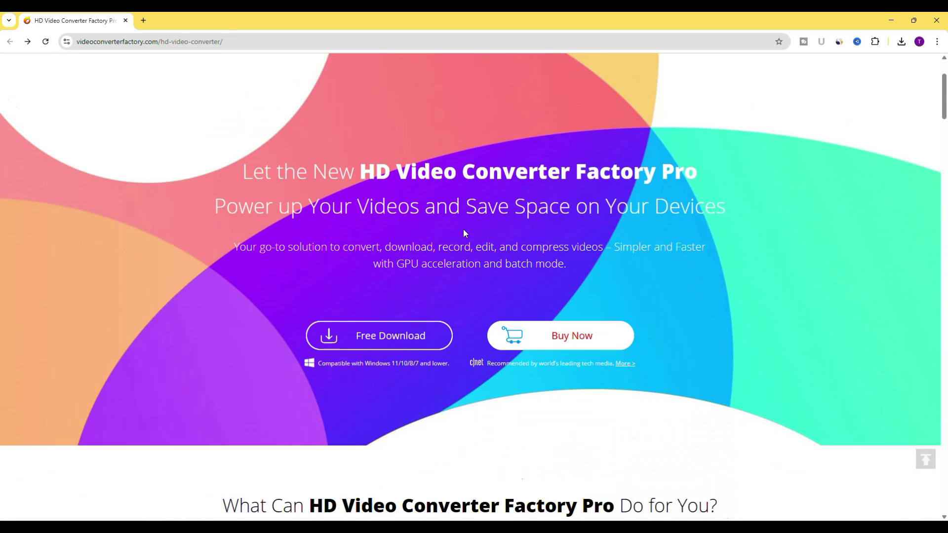
scroll(509, 243, "down", 3)
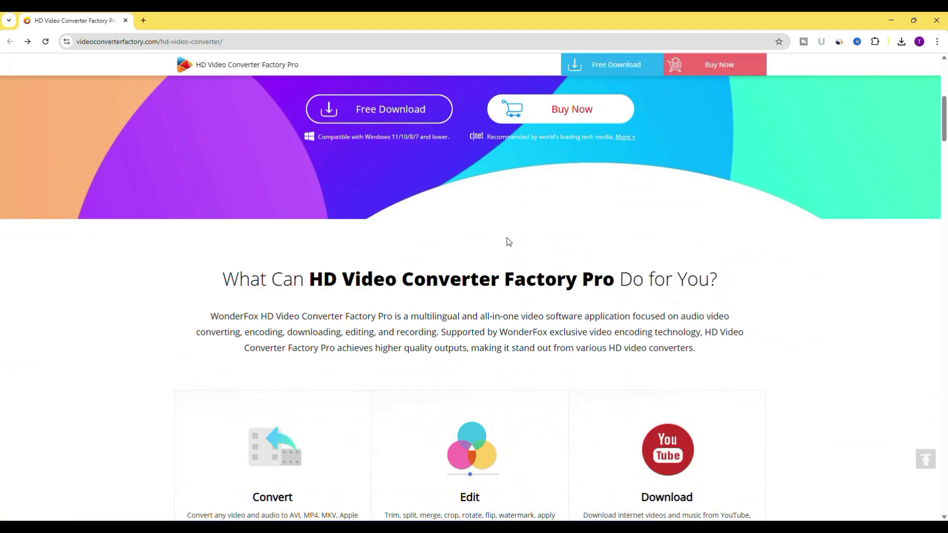
scroll(521, 244, "up", 3)
Step: View the Buy Now pricing plans, go back to the product page, and minimize Chrome
left_click(567, 314)
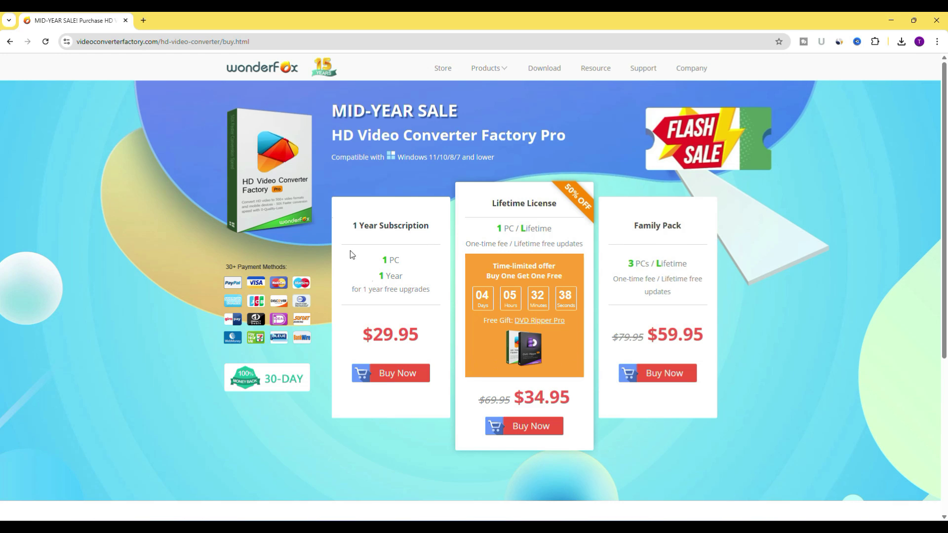
left_click(9, 42)
left_click(892, 22)
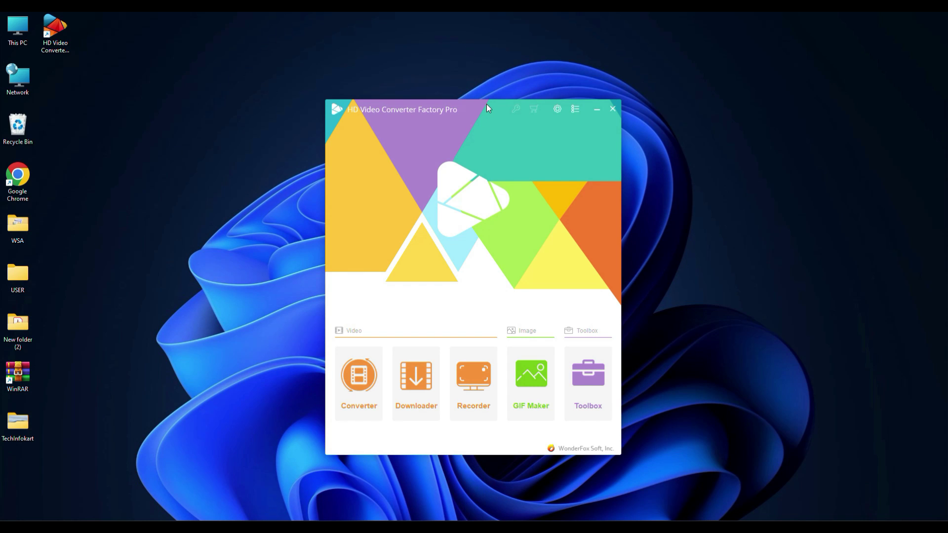
Step: Briefly open and close the Converter, Downloader and Screen Recorder, then minimize the program
left_click_drag(487, 107, 497, 98)
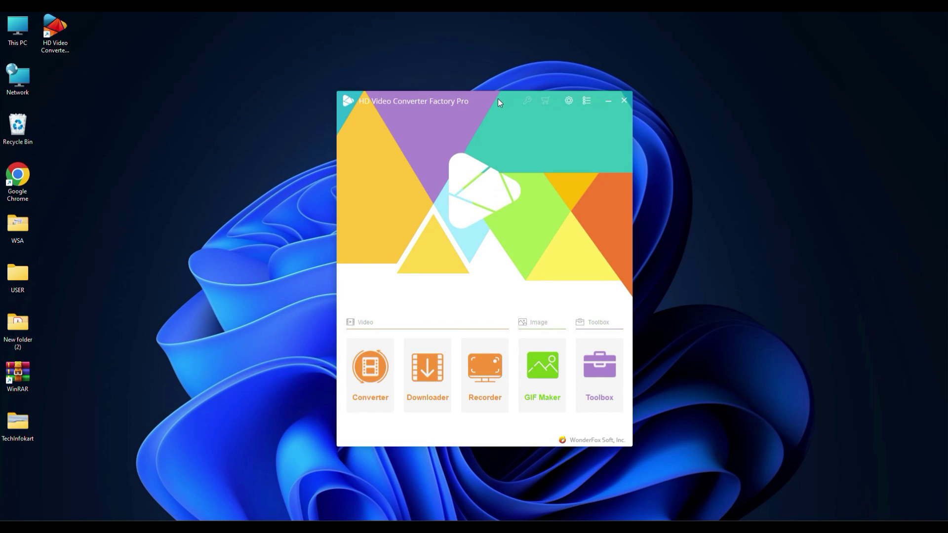
left_click(379, 377)
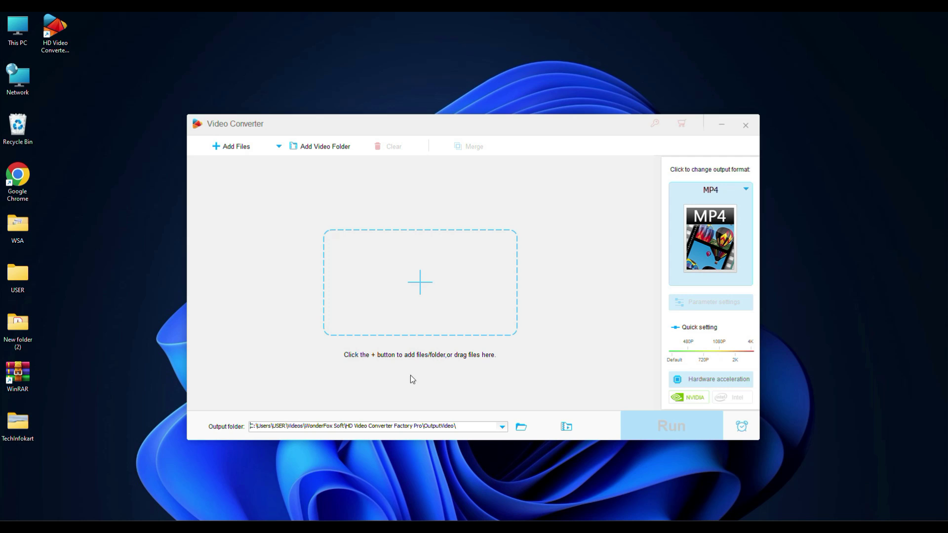
left_click(745, 124)
left_click(427, 380)
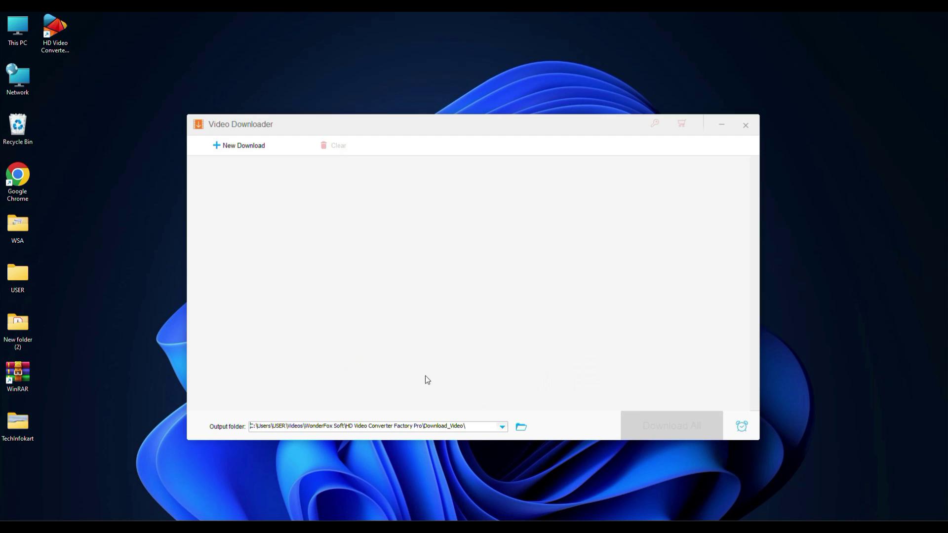
left_click(745, 125)
left_click(612, 101)
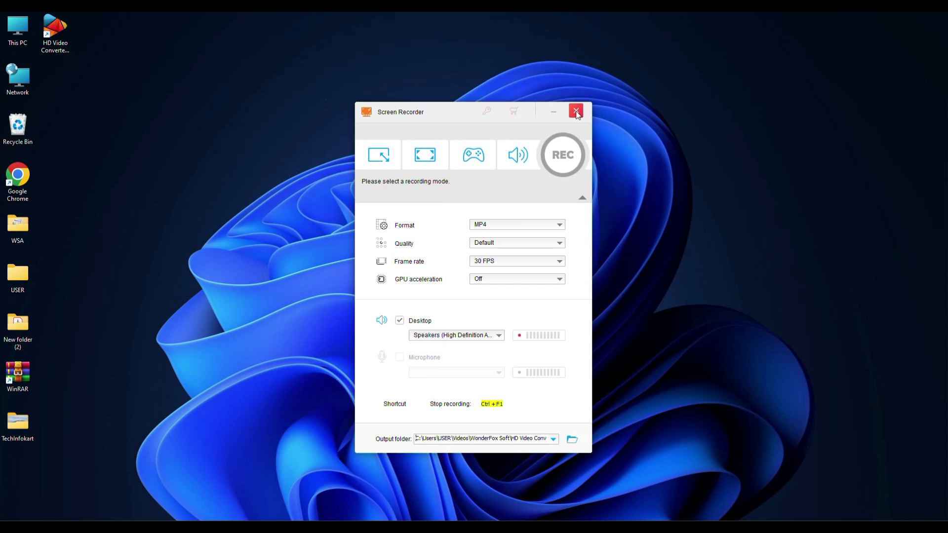
left_click(574, 110)
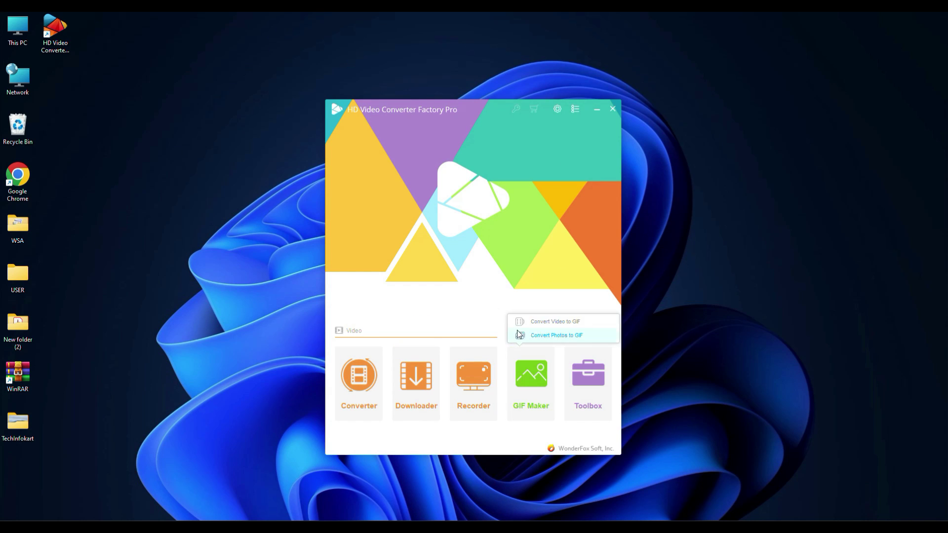
left_click(593, 109)
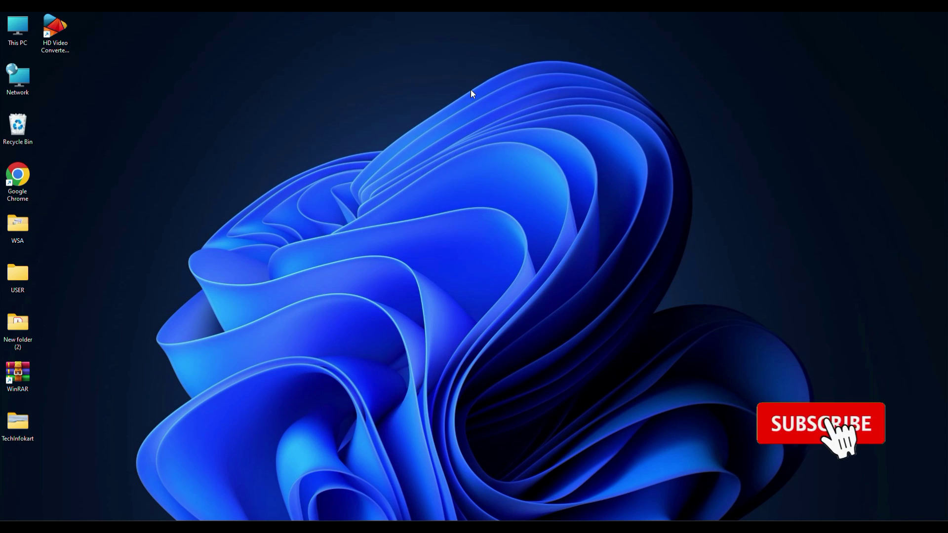